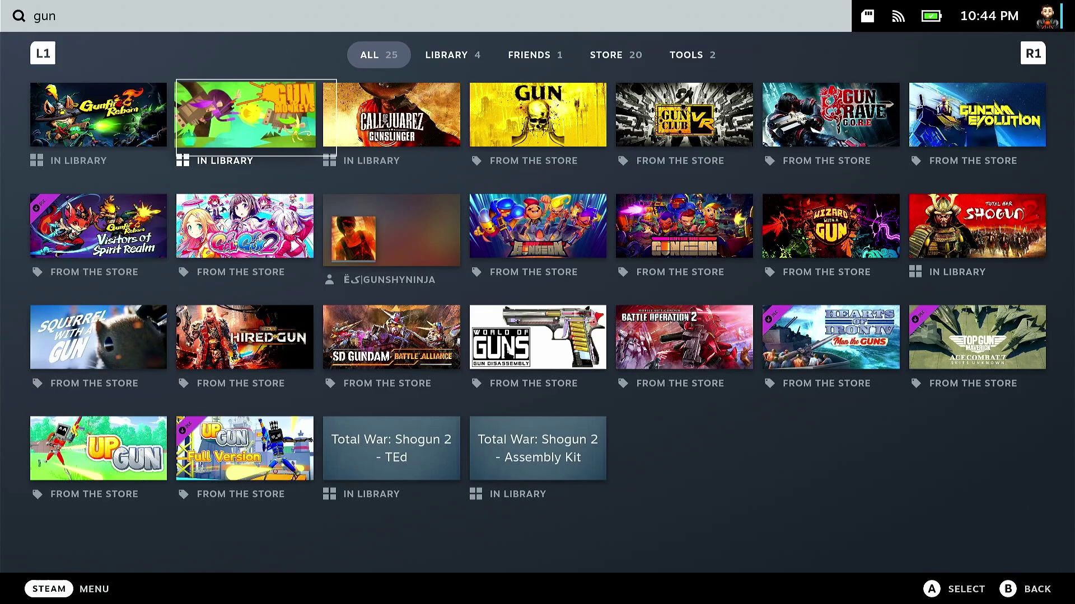
# Open Settings > System and confirm Enable Developer Mode is on.
pyautogui.hotkey('ctrl', '1')
pyautogui.press('Down')
pyautogui.press('Down')
pyautogui.press('Down')
pyautogui.press('Down')
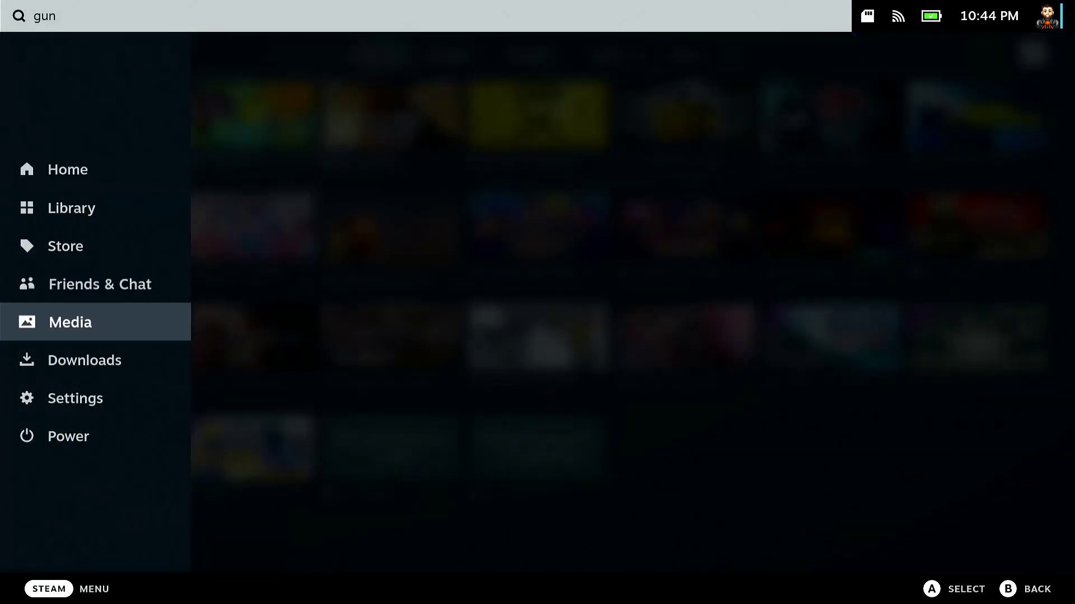
pyautogui.press('Down')
pyautogui.press('Return')
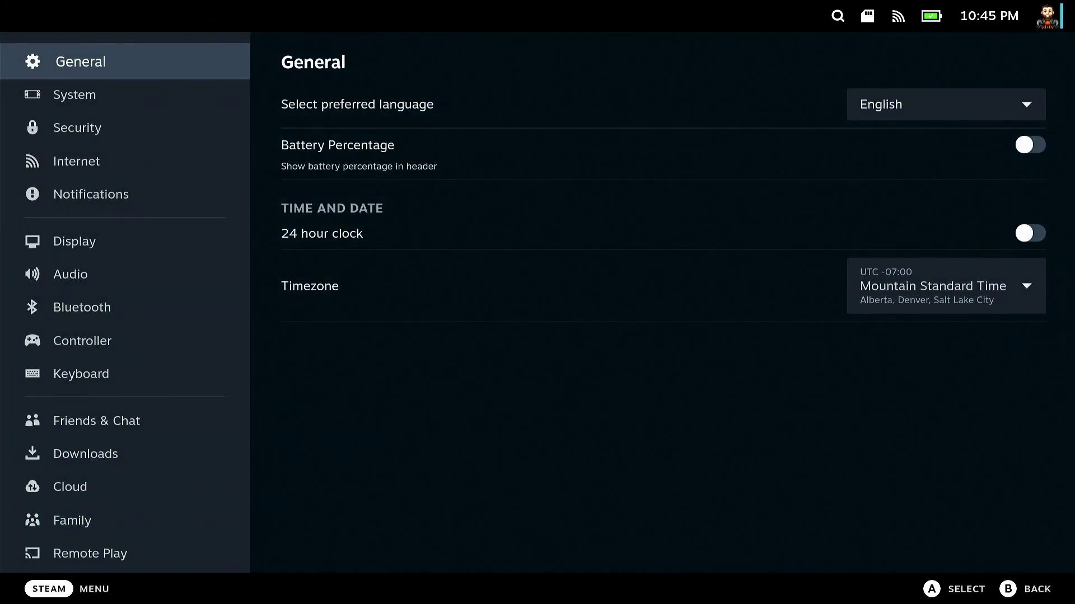
pyautogui.press('Down')
pyautogui.press('Right')
pyautogui.press('Down')
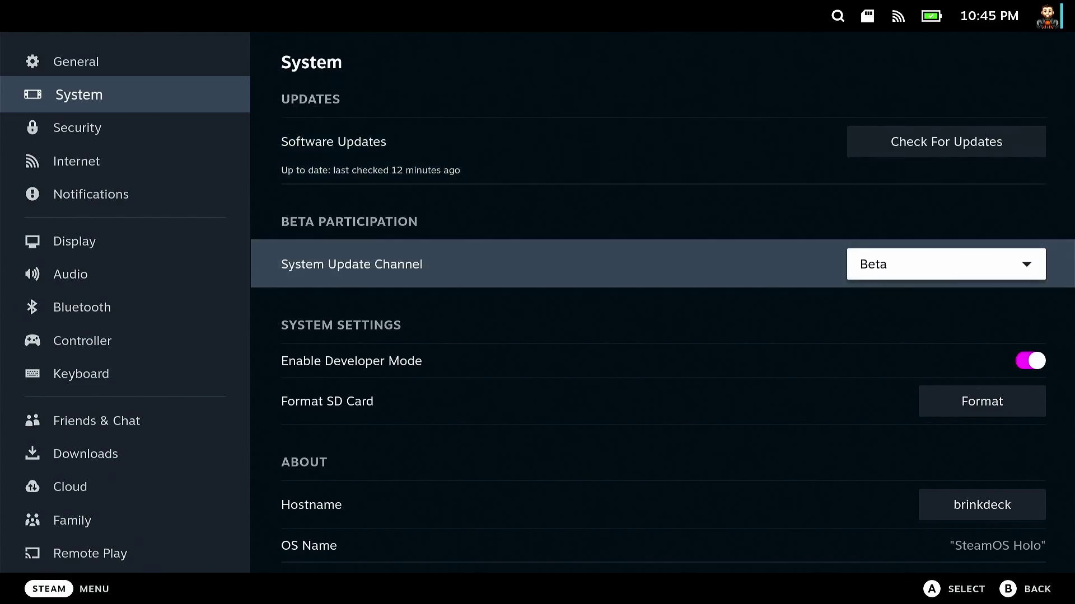
pyautogui.press('Down')
pyautogui.press('Down')
pyautogui.press('Down')
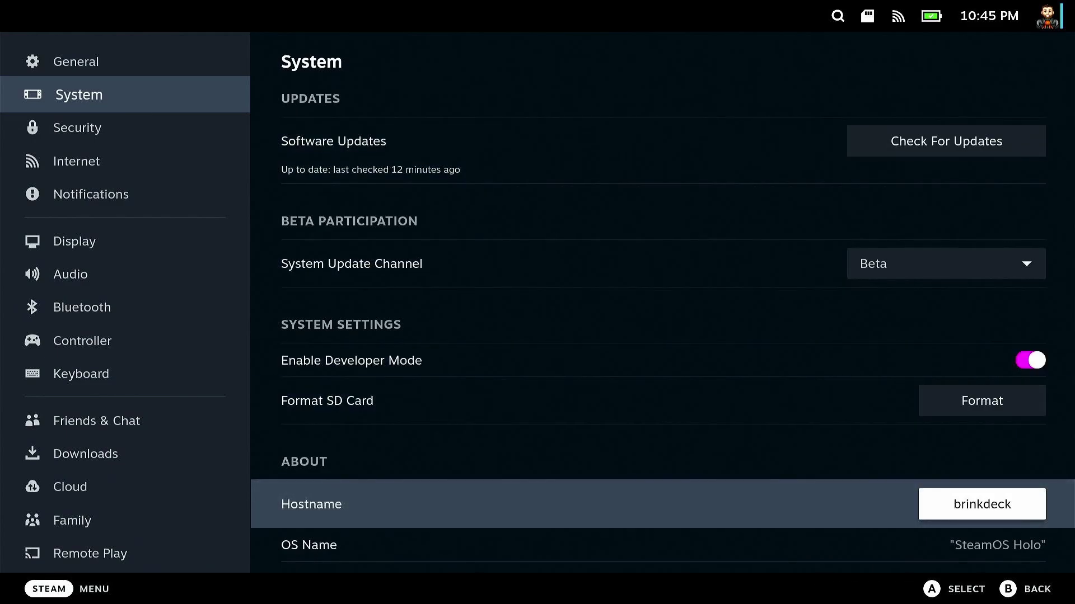
pyautogui.press('Up')
pyautogui.press('Up')
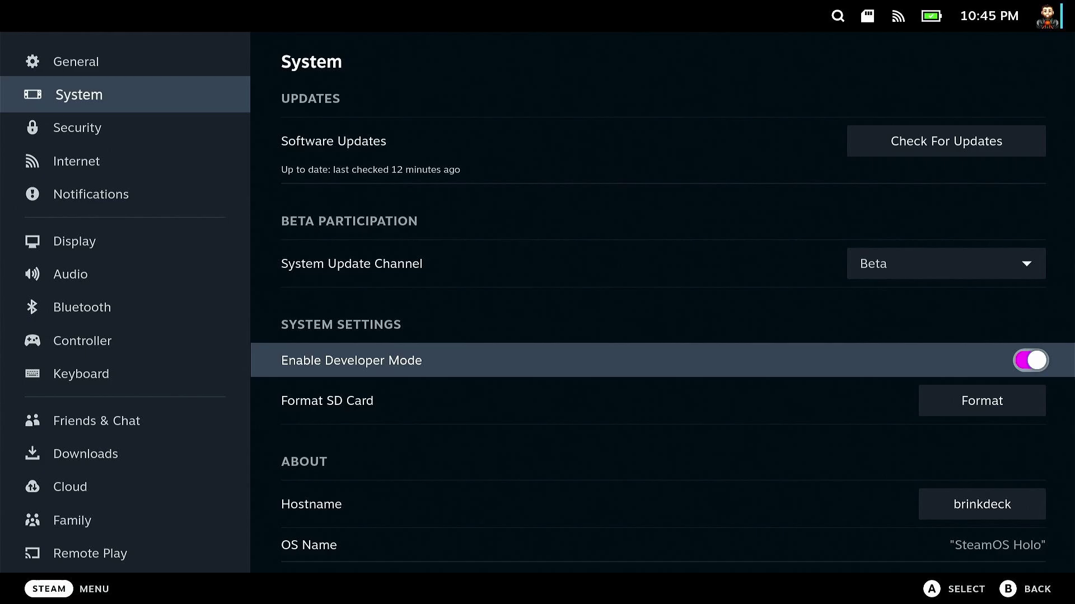
# Go to the Developer page and confirm CEF Remote Debugging is switched on.
pyautogui.press('Left')
pyautogui.press('Down')
pyautogui.press('Down')
pyautogui.press('Down')
pyautogui.press('Down')
pyautogui.press('Down')
pyautogui.press('Down')
pyautogui.press('Down')
pyautogui.press('Down')
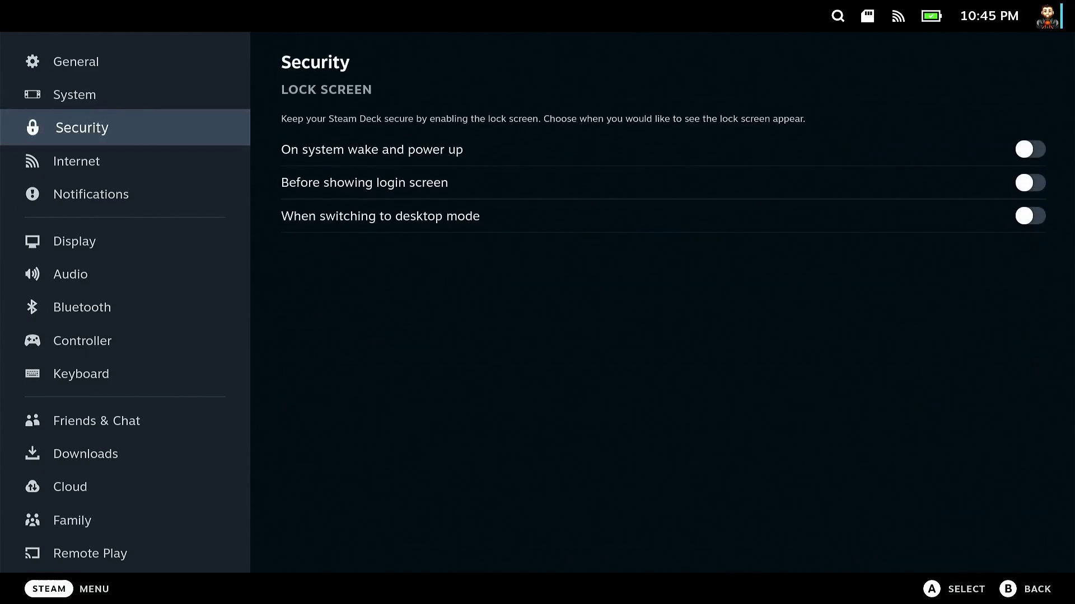
pyautogui.press('Down')
pyautogui.press('Down')
pyautogui.press('Down')
pyautogui.press('Down')
pyautogui.press('Down')
pyautogui.press('Down')
pyautogui.press('Down')
pyautogui.press('Down')
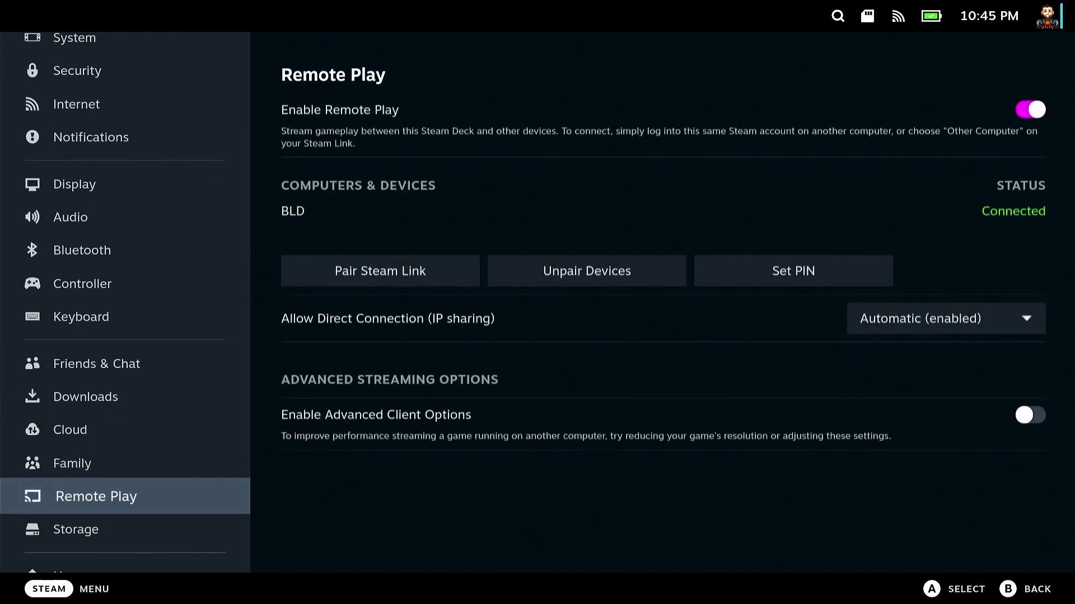
pyautogui.press('Down')
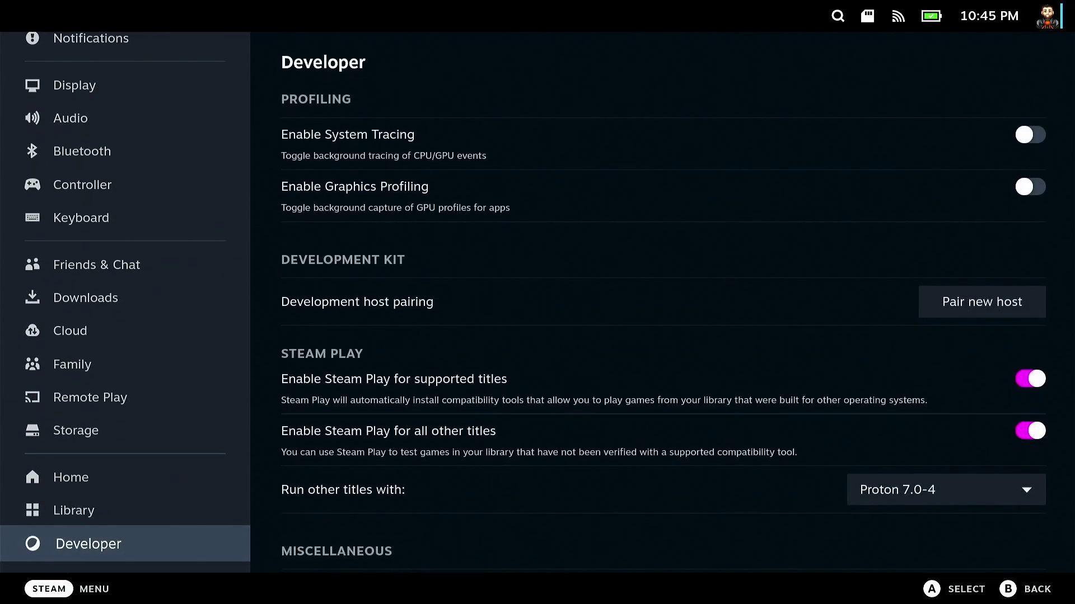
pyautogui.press('Right')
pyautogui.press('Down')
pyautogui.press('Down')
pyautogui.press('Down')
pyautogui.press('Down')
pyautogui.press('Down')
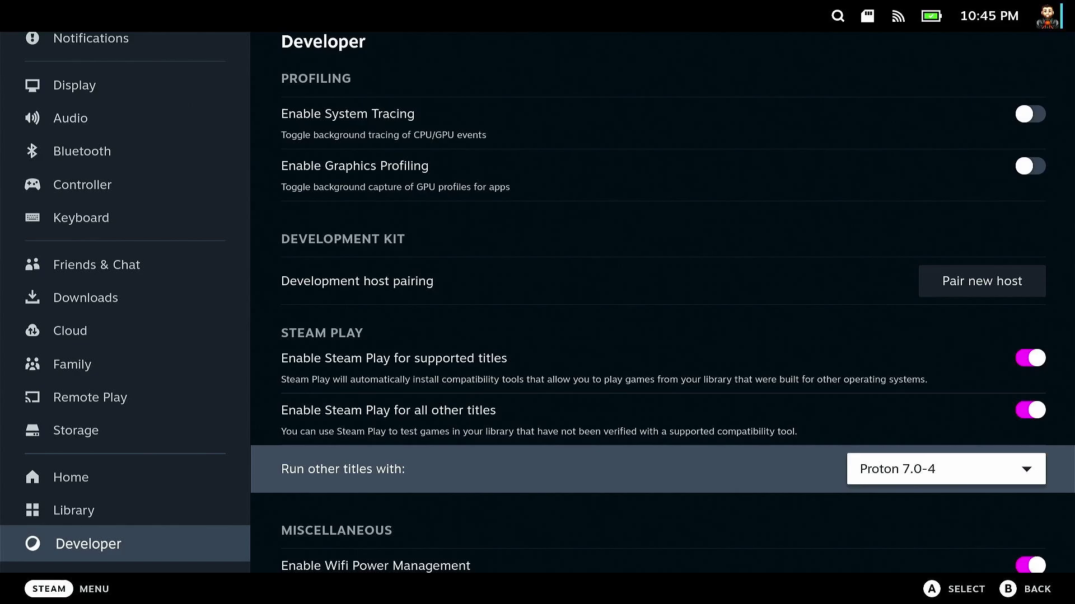
pyautogui.press('Down')
pyautogui.press('Down')
pyautogui.press('Down')
pyautogui.press('Down')
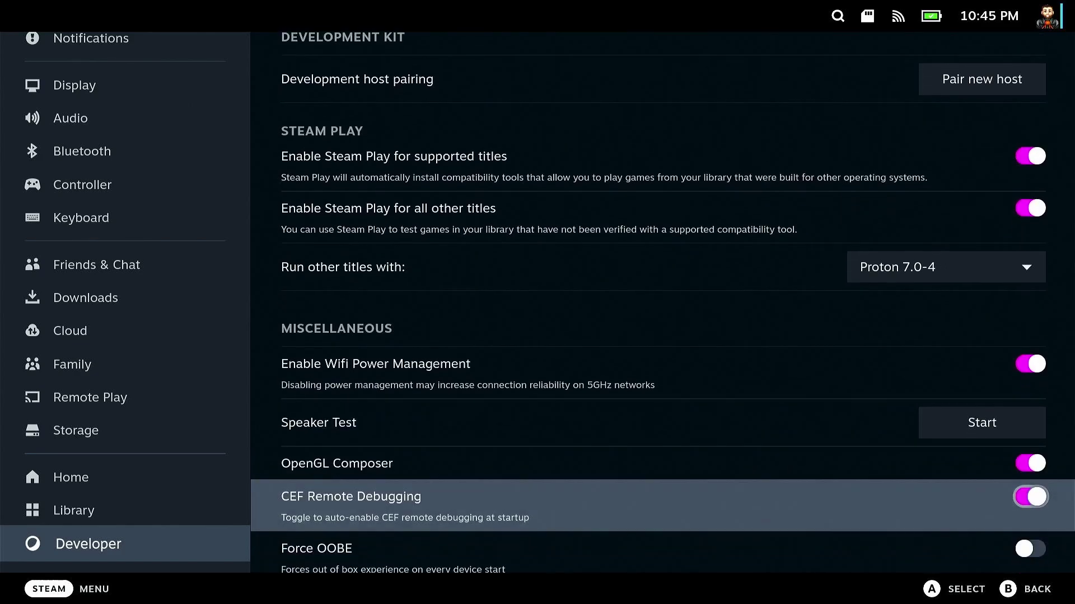
pyautogui.press('Down')
pyautogui.press('Up')
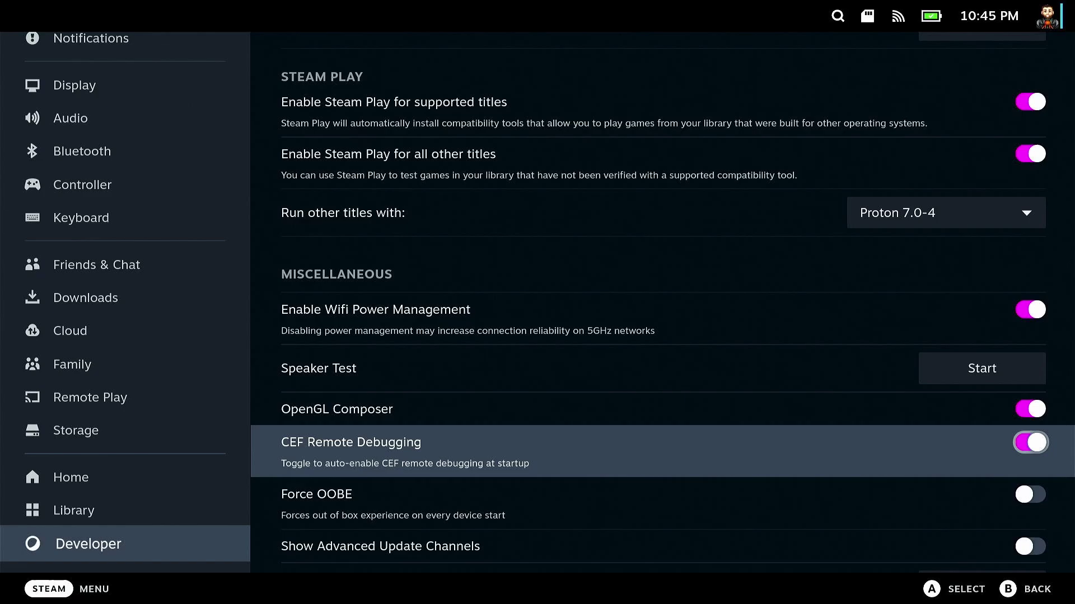
# Use the Steam menu's Power options to switch the Deck to Desktop Mode.
pyautogui.hotkey('ctrl', '1')
pyautogui.press('Down')
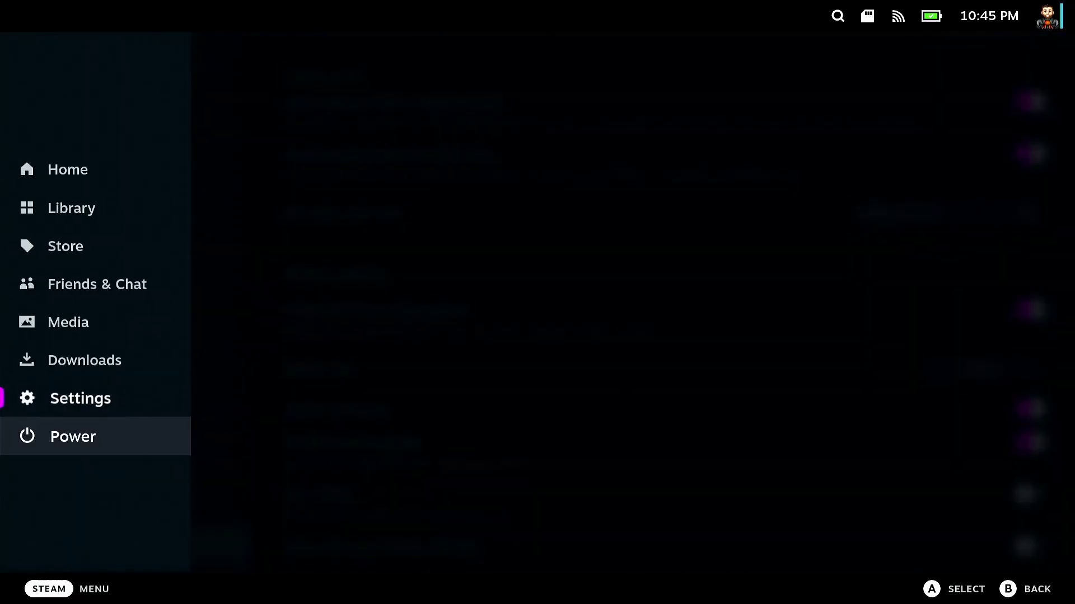
pyautogui.press('Return')
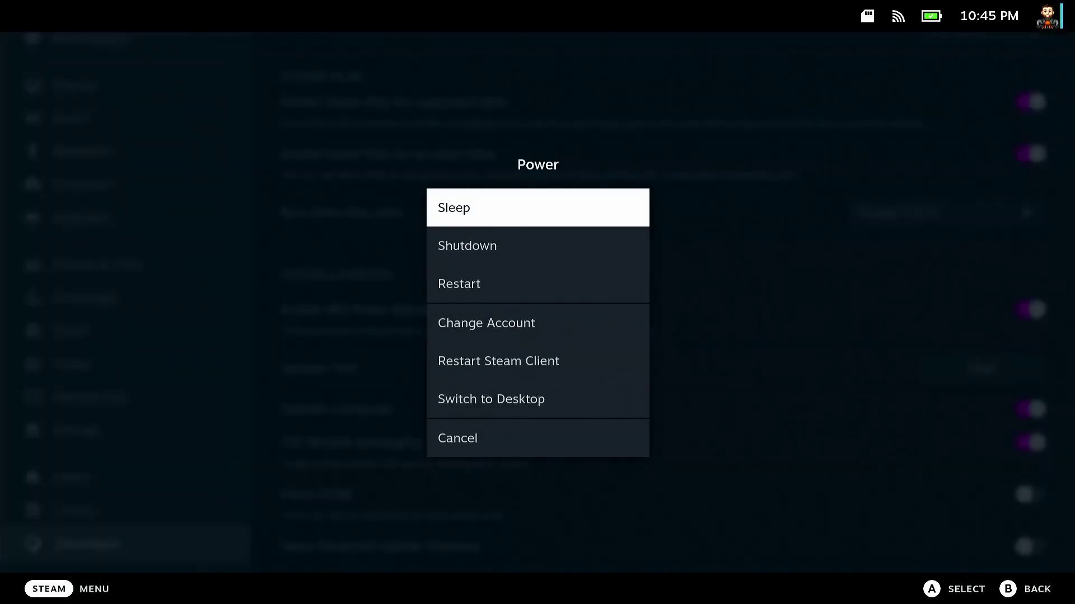
pyautogui.press('Down')
pyautogui.press('Down')
pyautogui.press('Down')
pyautogui.press('Down')
pyautogui.press('Down')
pyautogui.press('Return')
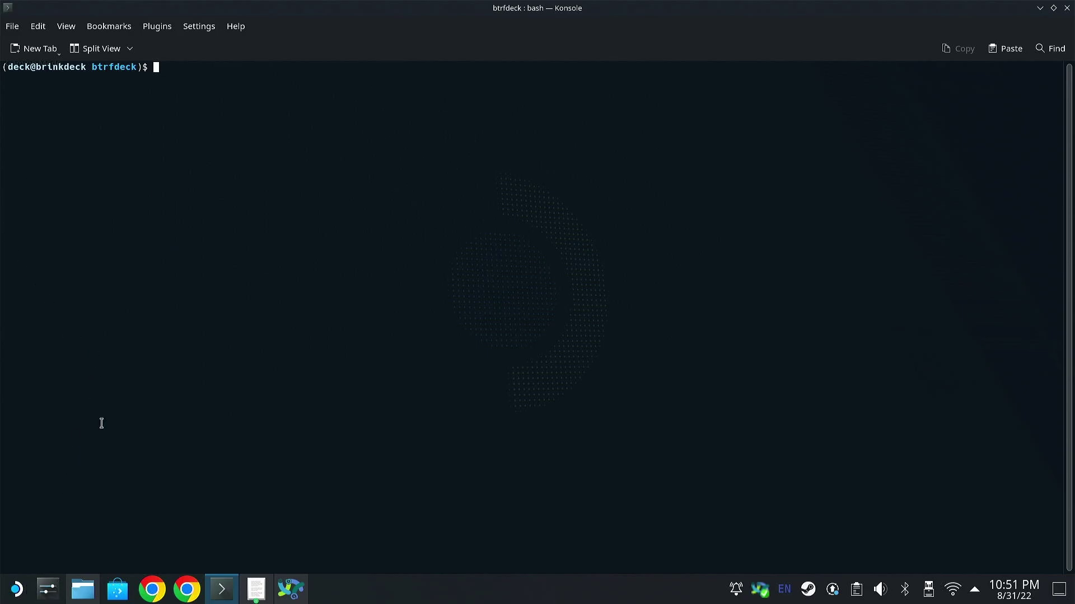
pyautogui.click(18, 588)
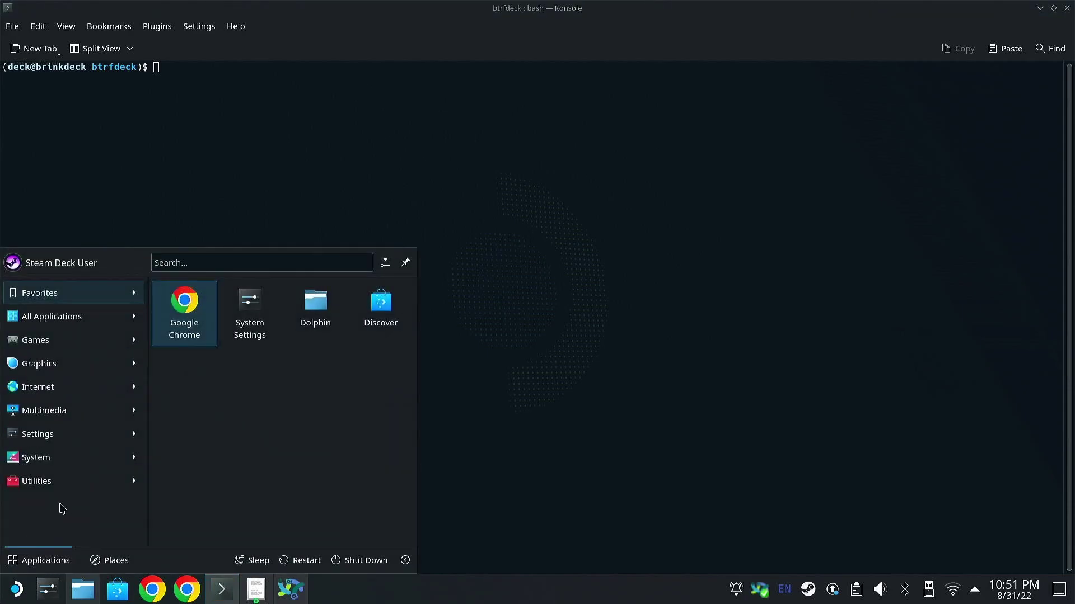
pyautogui.moveTo(128, 463)
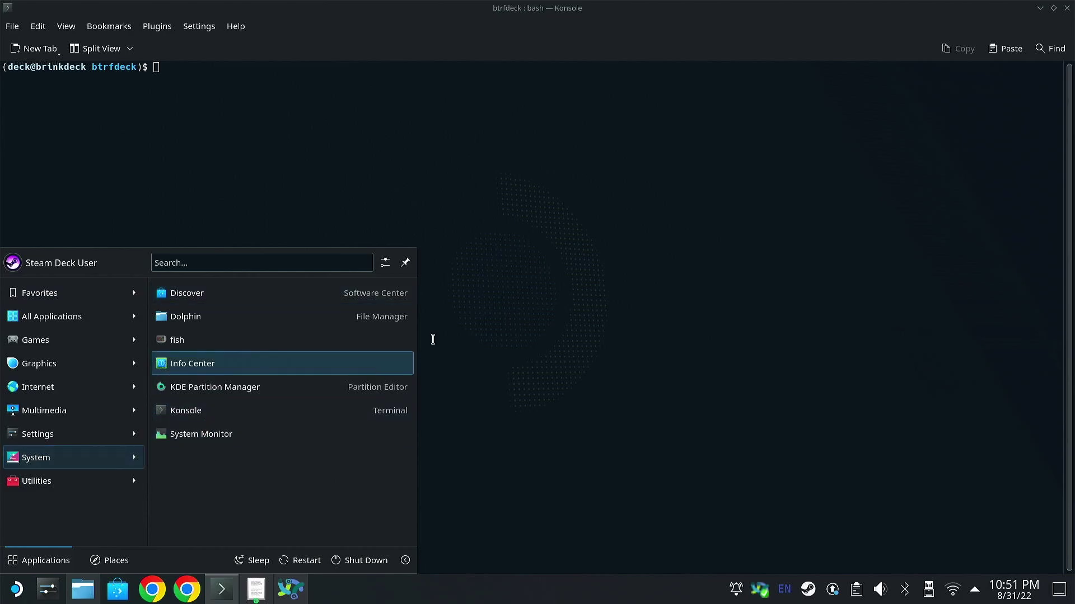
pyautogui.click(475, 263)
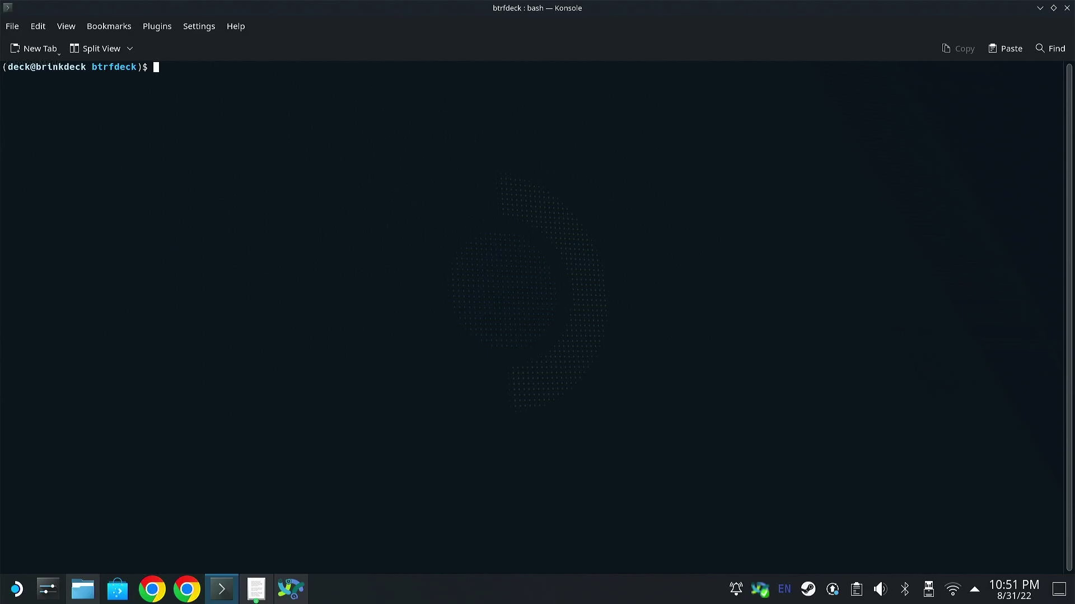
# Erase the typed 'passwd' command from the Konsole prompt.
pyautogui.write('passwd')
pyautogui.press('BackSpace')
pyautogui.press('BackSpace')
pyautogui.press('BackSpace')
pyautogui.press('BackSpace')
pyautogui.press('BackSpace')
pyautogui.press('BackSpace')
# Paste and run the Decky Loader install_prerelease.sh curl command, confirming with the sudo password.
pyautogui.click(993, 56)
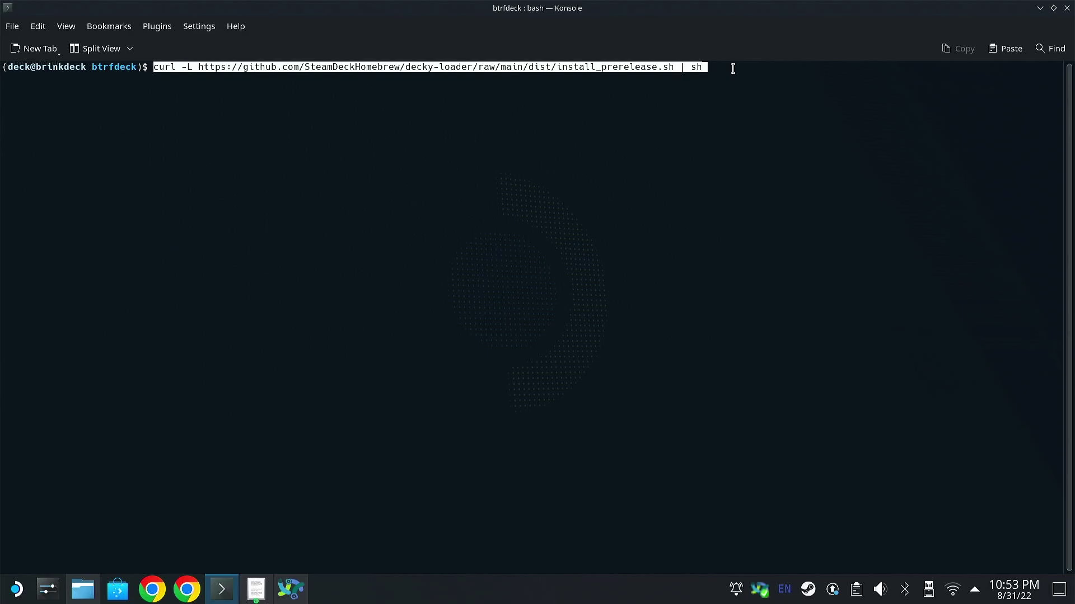
pyautogui.press('Return')
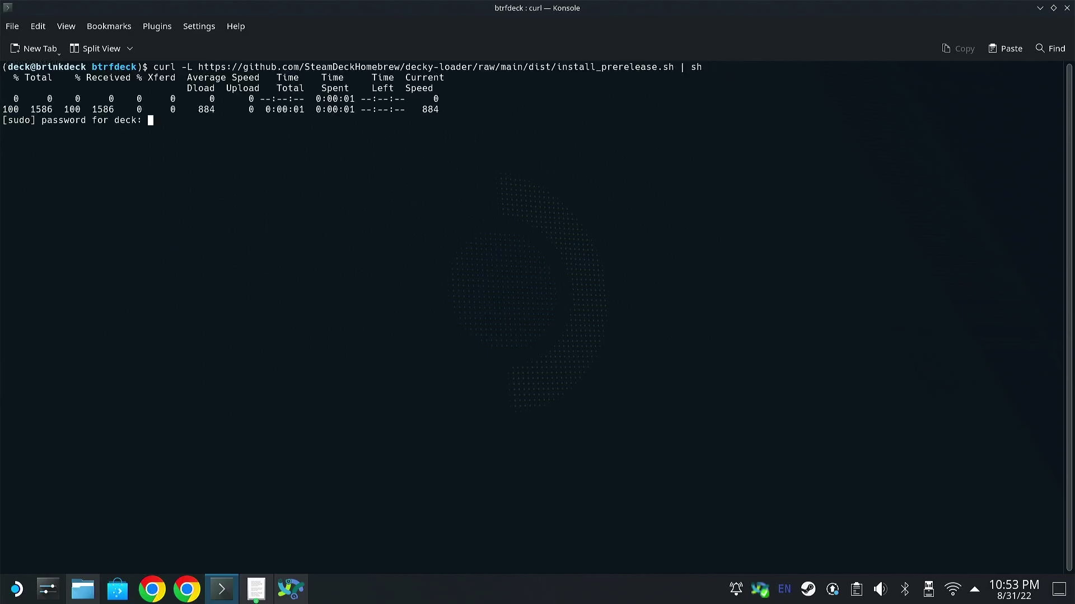
pyautogui.press('Return')
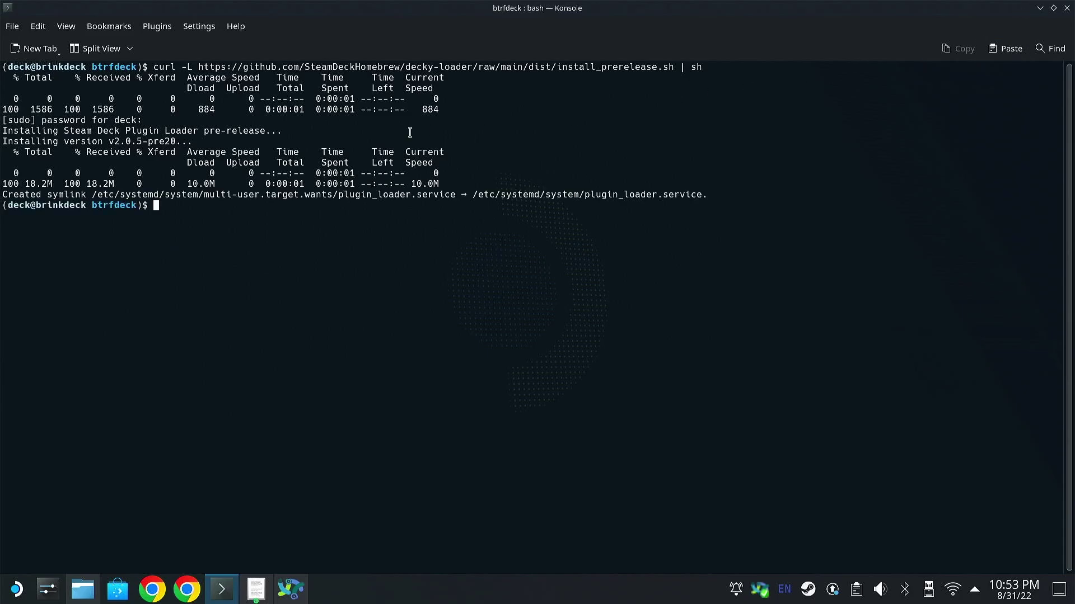
# Minimize Konsole, return to Game Mode, and open the Decky plugin list in Quick Access.
pyautogui.click(1039, 9)
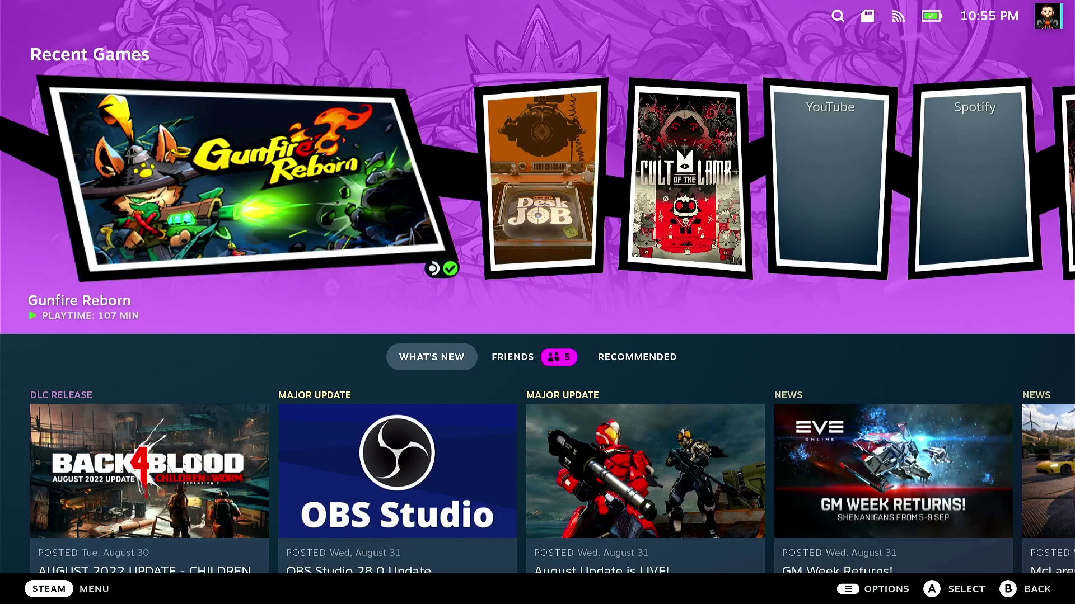
pyautogui.hotkey('ctrl', '2')
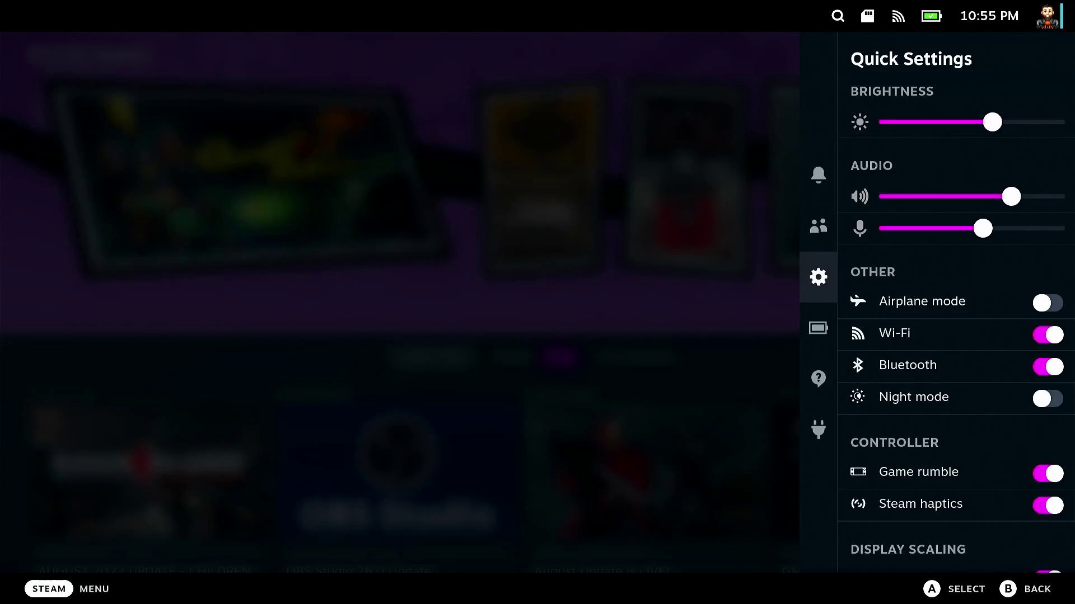
pyautogui.press('Down')
pyautogui.press('Down')
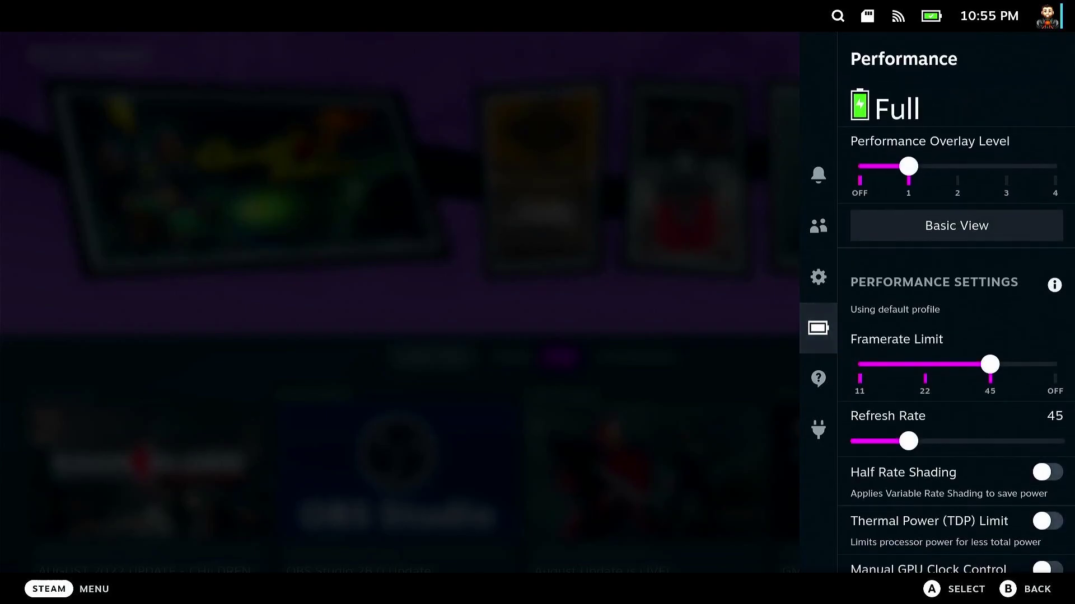
pyautogui.press('Down')
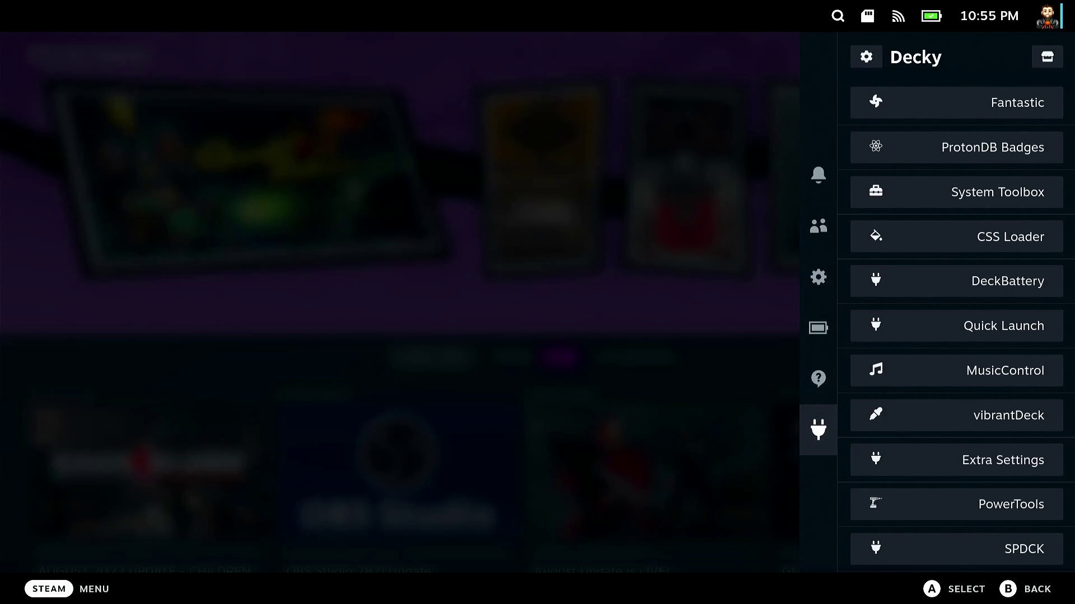
# View Decky's general settings showing v2.0.5-pre20 and a vibrantDeck 1.2.0 update.
pyautogui.press('Right')
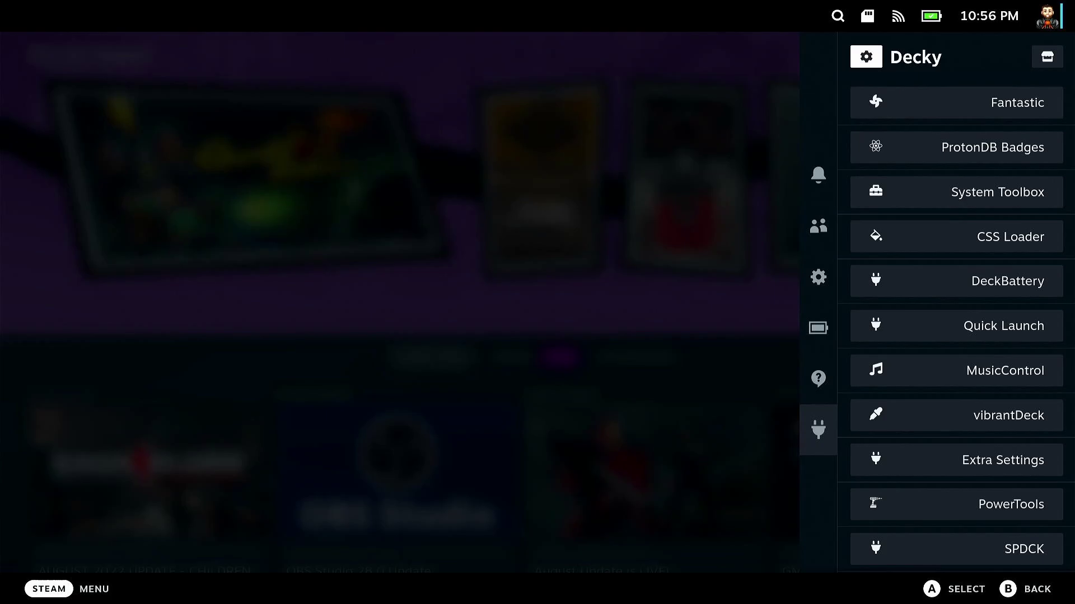
pyautogui.press('Return')
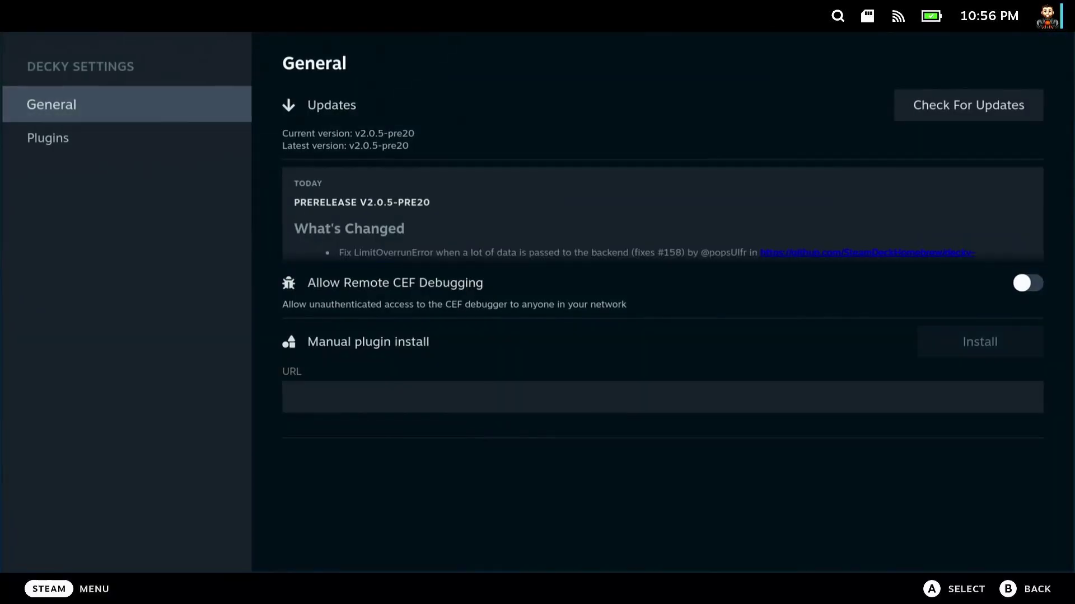
pyautogui.press('Right')
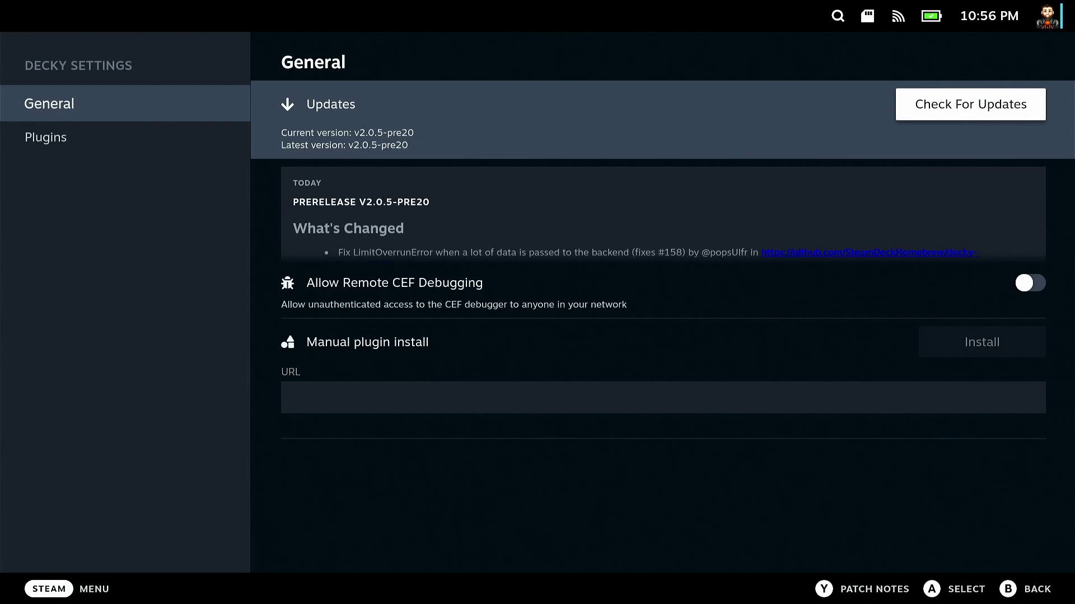
pyautogui.press('Left')
# On the Plugins page, open and cancel CSS Loader's actions menu, then exit to Home.
pyautogui.press('Down')
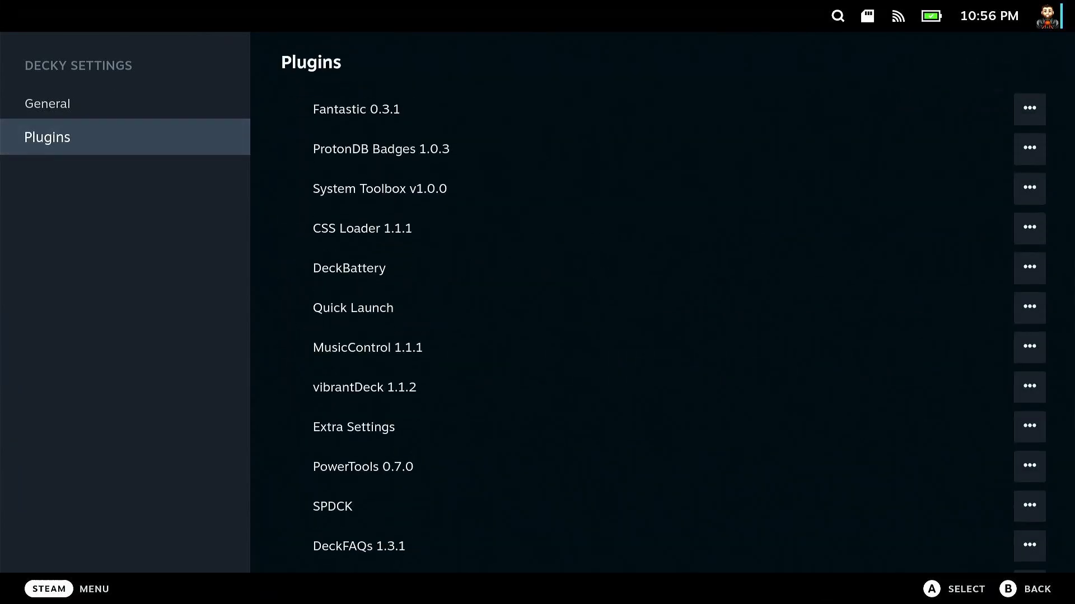
pyautogui.press('Right')
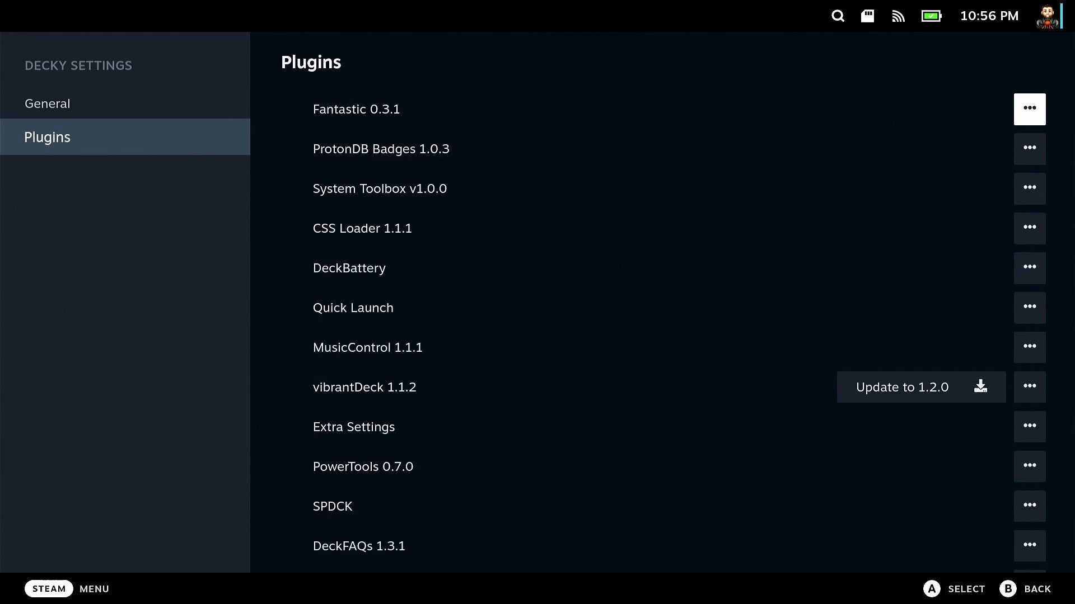
pyautogui.press('Down')
pyautogui.press('Down')
pyautogui.press('Down')
pyautogui.press('Down')
pyautogui.press('Up')
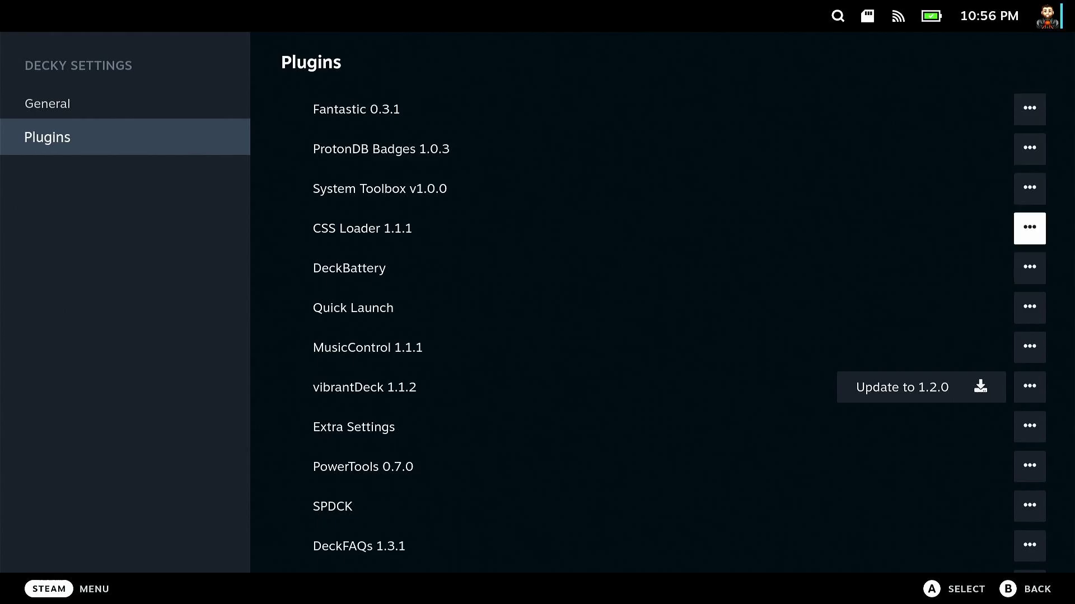
pyautogui.press('Return')
pyautogui.press('Escape')
pyautogui.press('Left')
pyautogui.press('Escape')
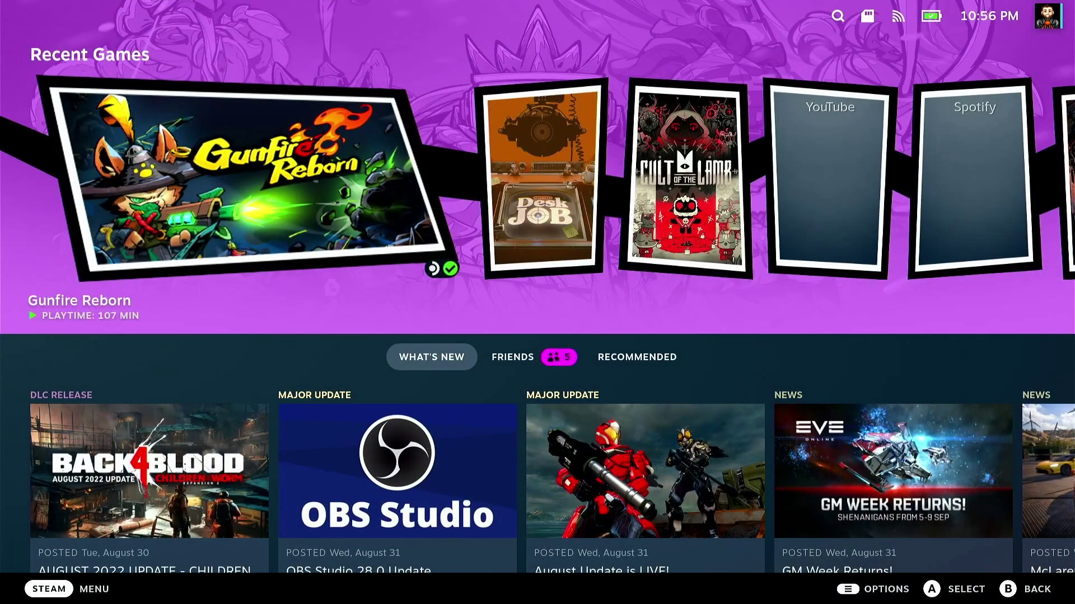
# Open the Decky panel in Quick Access and browse the installed plugins from Fantastic down.
pyautogui.hotkey('ctrl', '2')
pyautogui.press('Right')
pyautogui.press('Left')
pyautogui.press('Down')
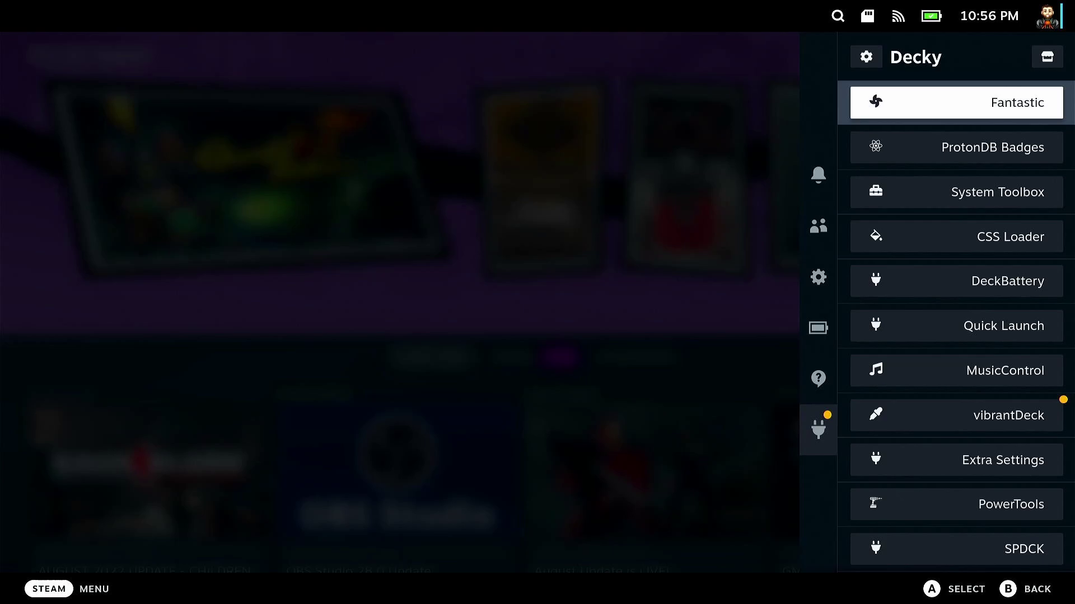
pyautogui.press('Down')
pyautogui.press('Down')
pyautogui.press('Up')
pyautogui.press('Up')
pyautogui.press('Up')
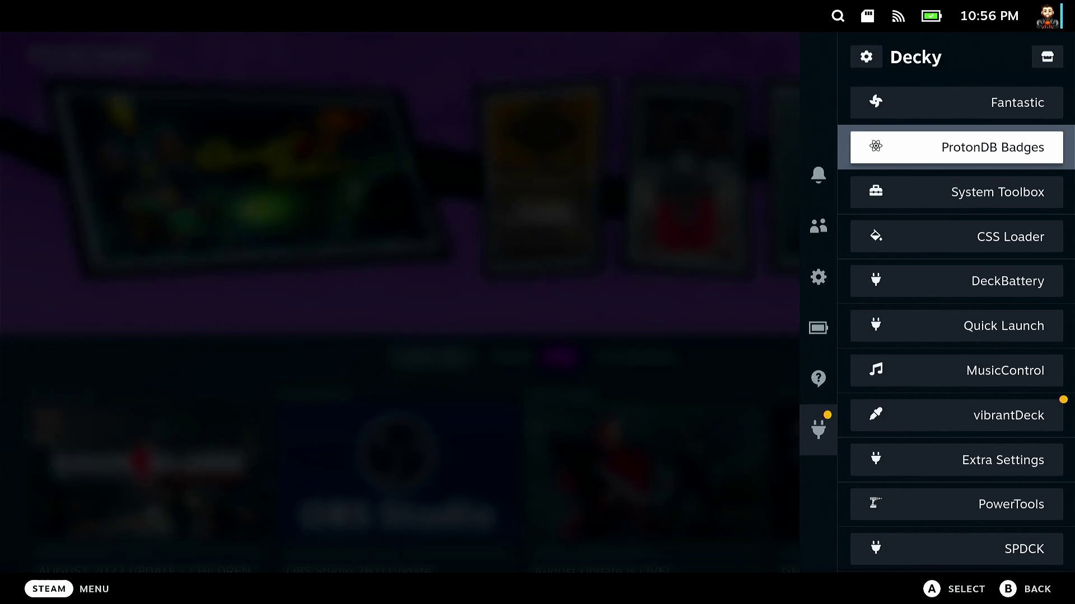
# Browse the plugin store to DeckFAQs 1.3.1, then back out without installing.
pyautogui.press('Right')
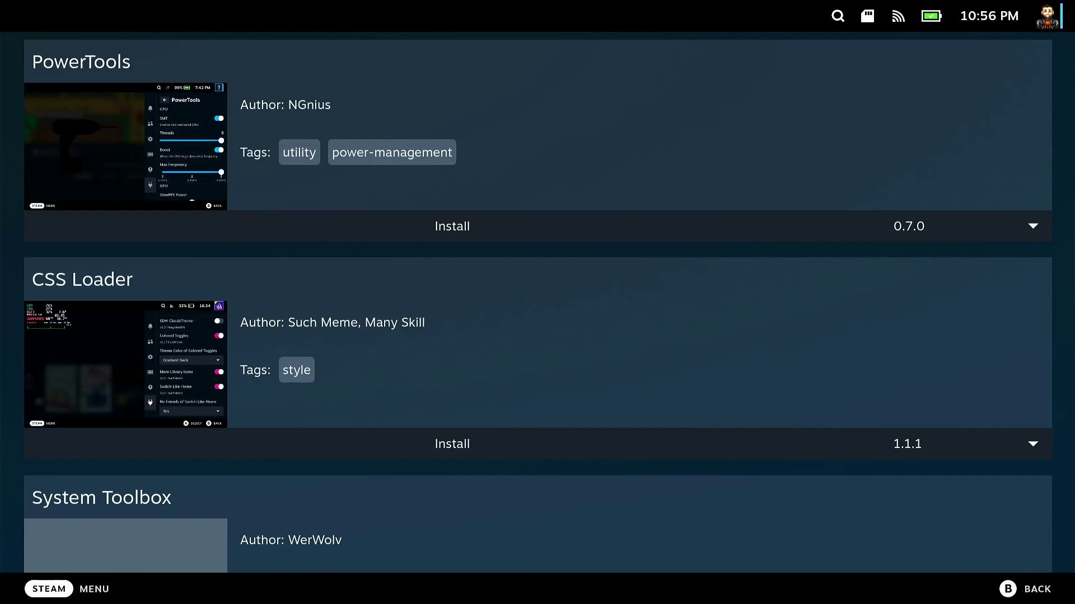
pyautogui.press('Down')
pyautogui.press('Down')
pyautogui.press('Down')
pyautogui.press('Down')
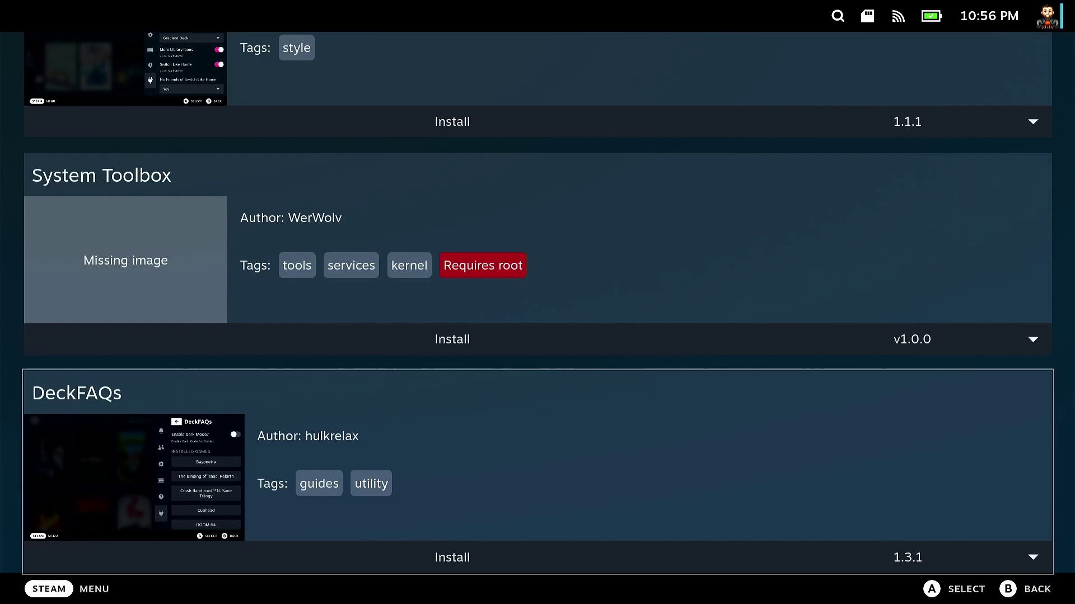
pyautogui.press('Return')
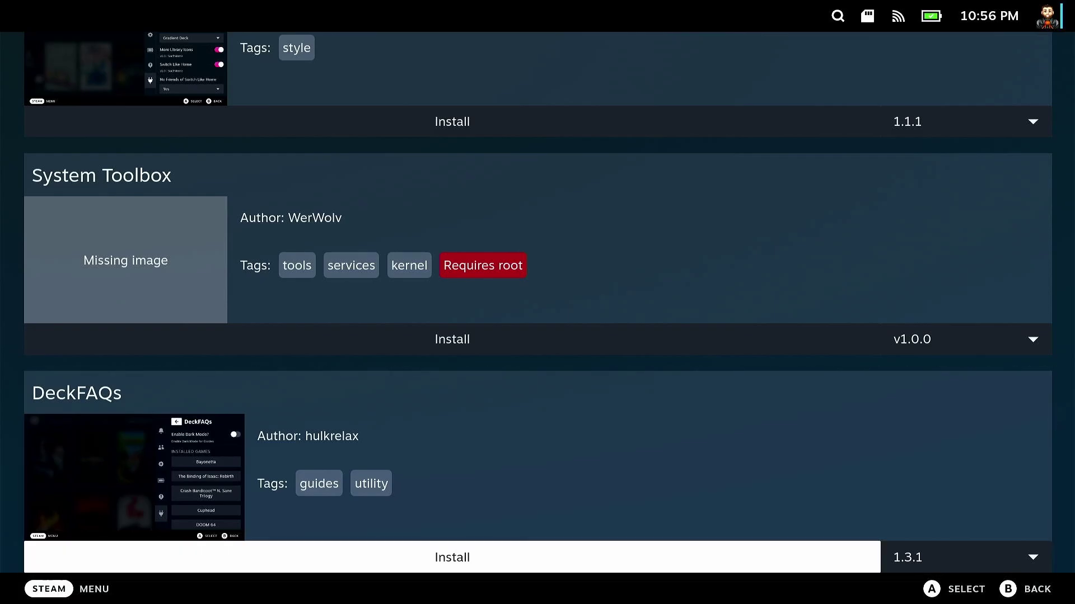
pyautogui.press('Escape')
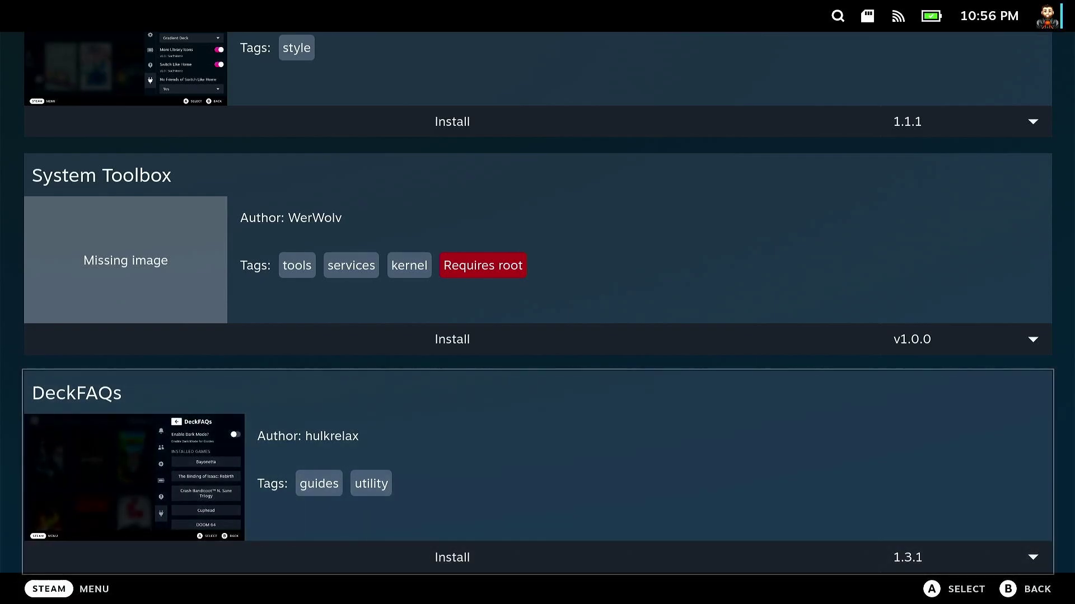
pyautogui.press('Escape')
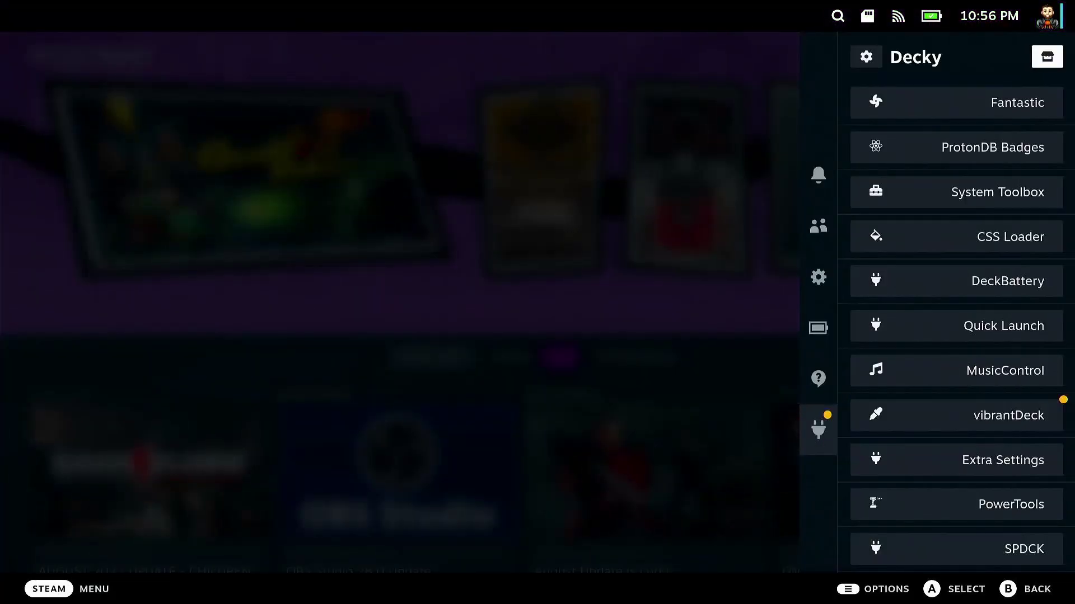
pyautogui.press('Down')
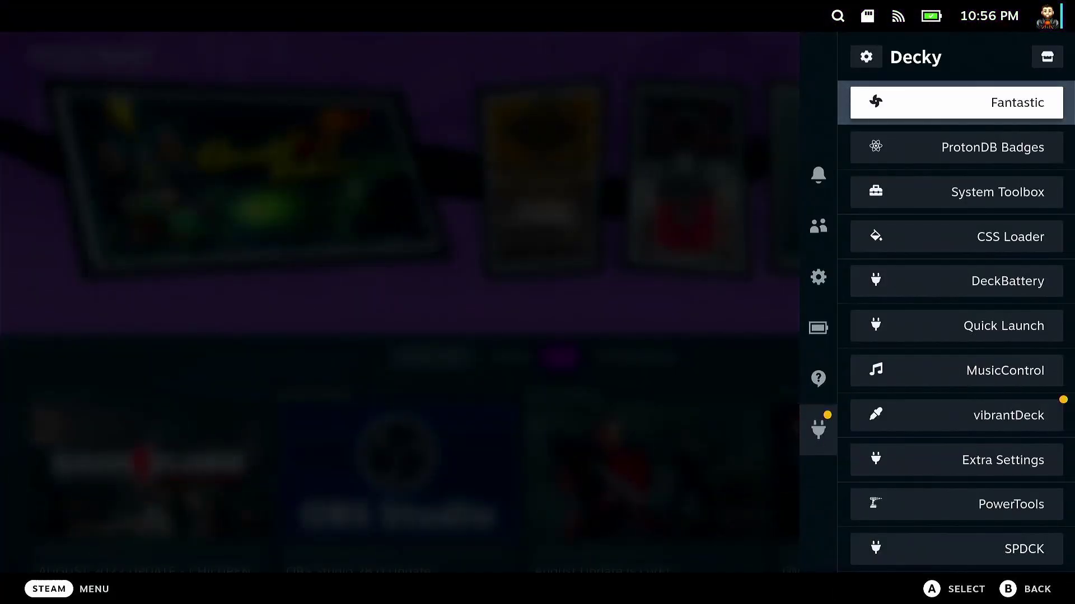
pyautogui.press('Down')
pyautogui.press('Down')
pyautogui.press('Down')
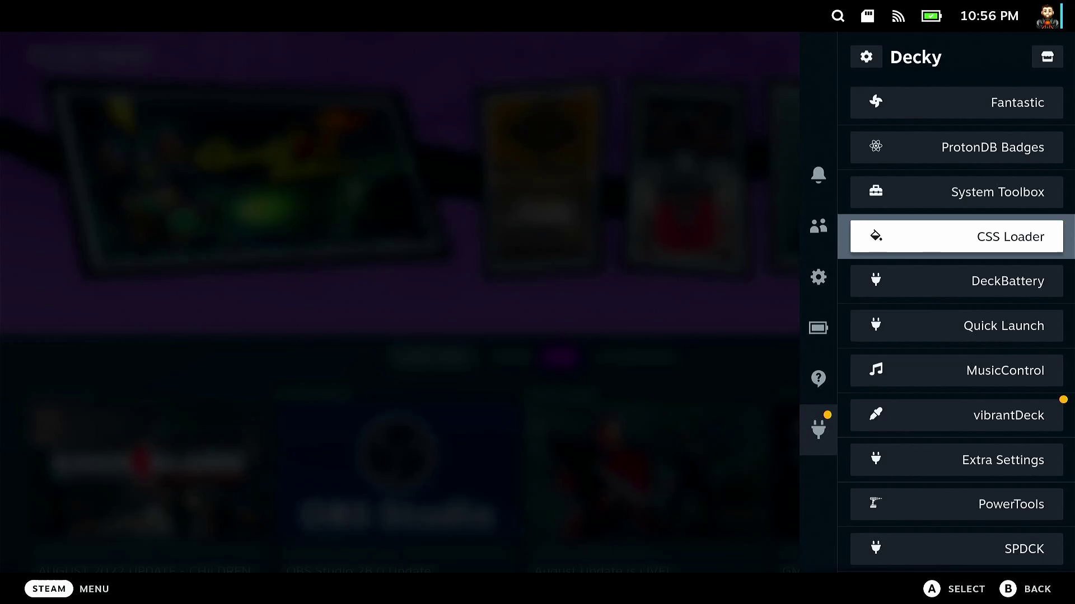
pyautogui.press('Down')
pyautogui.press('Down')
pyautogui.press('Down')
pyautogui.press('Down')
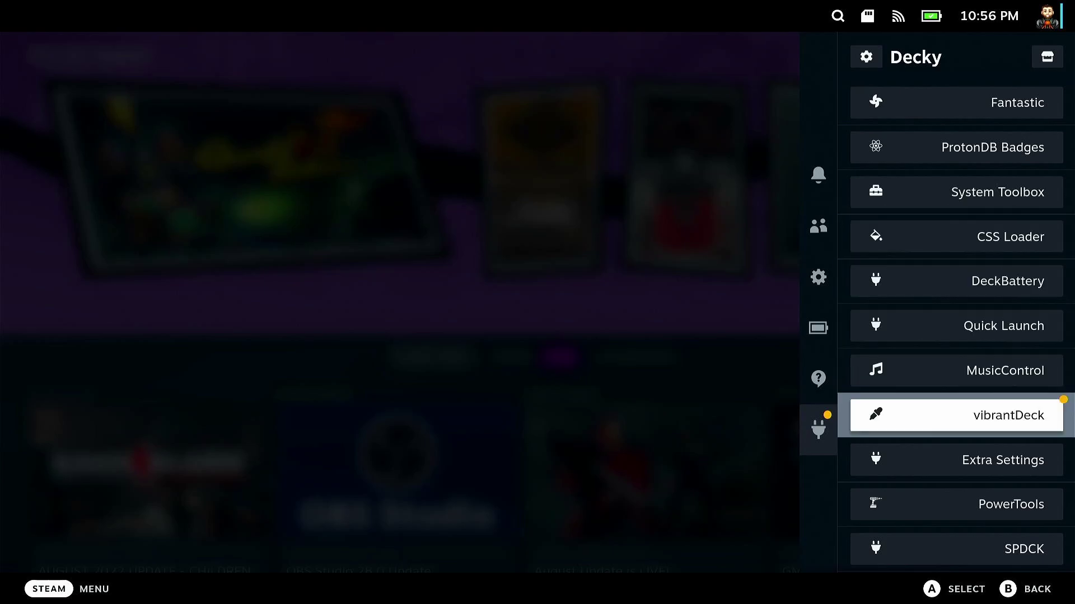
pyautogui.press('Down')
pyautogui.press('Down')
pyautogui.press('Down')
pyautogui.press('Down')
pyautogui.press('Down')
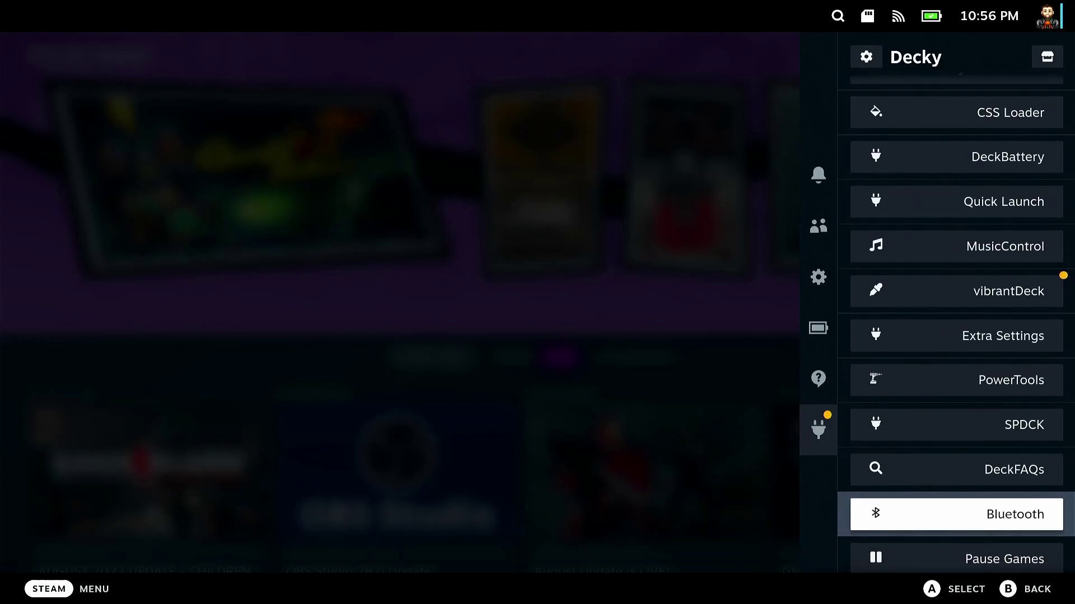
pyautogui.press('Down')
pyautogui.press('Down')
pyautogui.press('Up')
pyautogui.press('Up')
pyautogui.press('Up')
pyautogui.press('Up')
pyautogui.press('Up')
pyautogui.press('Up')
pyautogui.press('Up')
pyautogui.press('Up')
pyautogui.press('Up')
pyautogui.press('Up')
pyautogui.press('Up')
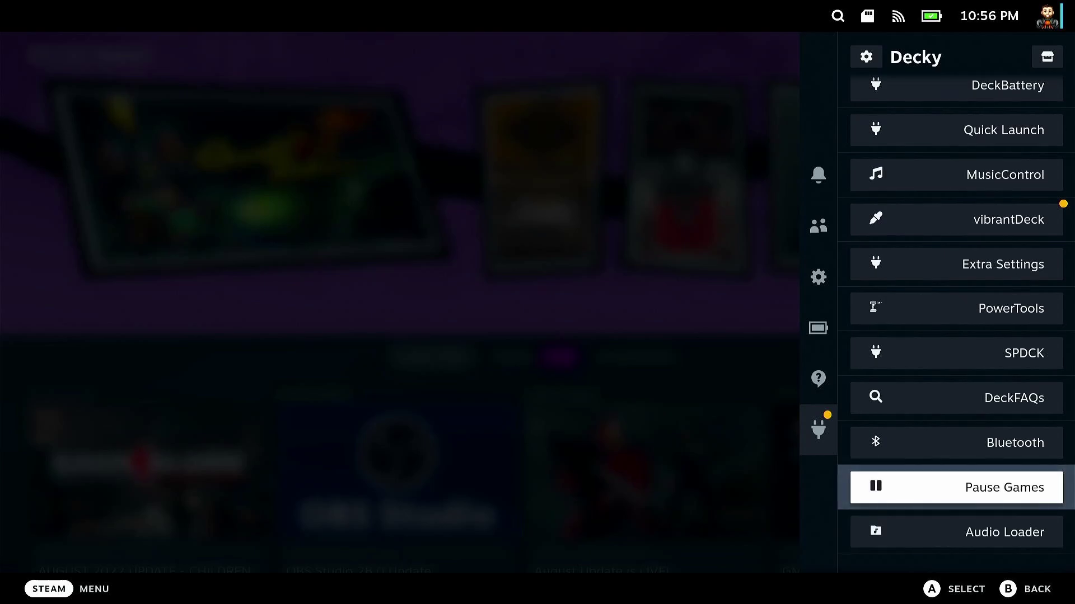
pyautogui.press('Up')
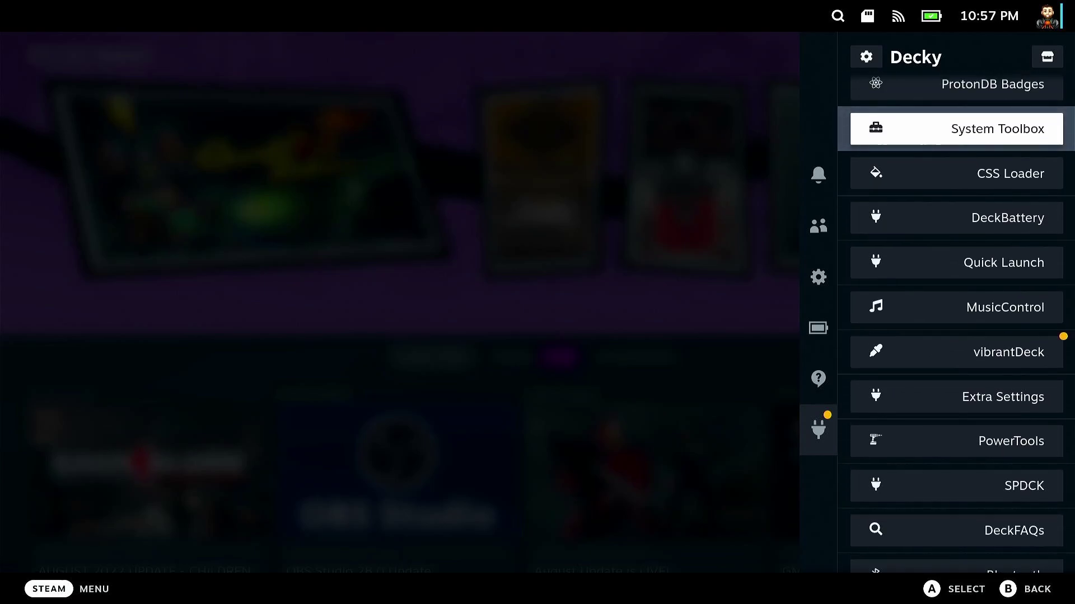
pyautogui.press('Up')
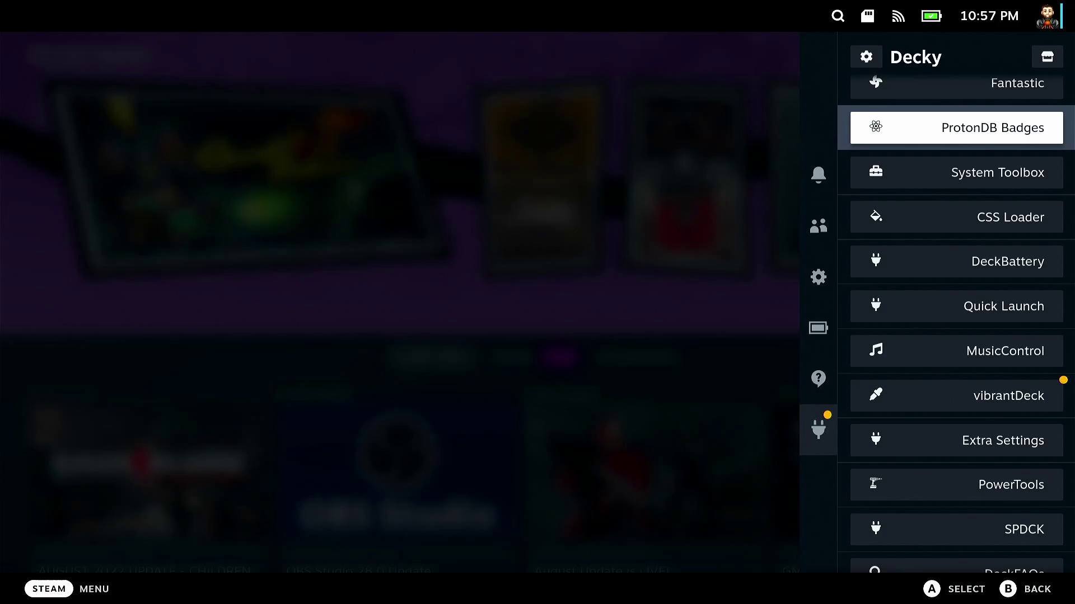
pyautogui.press('Up')
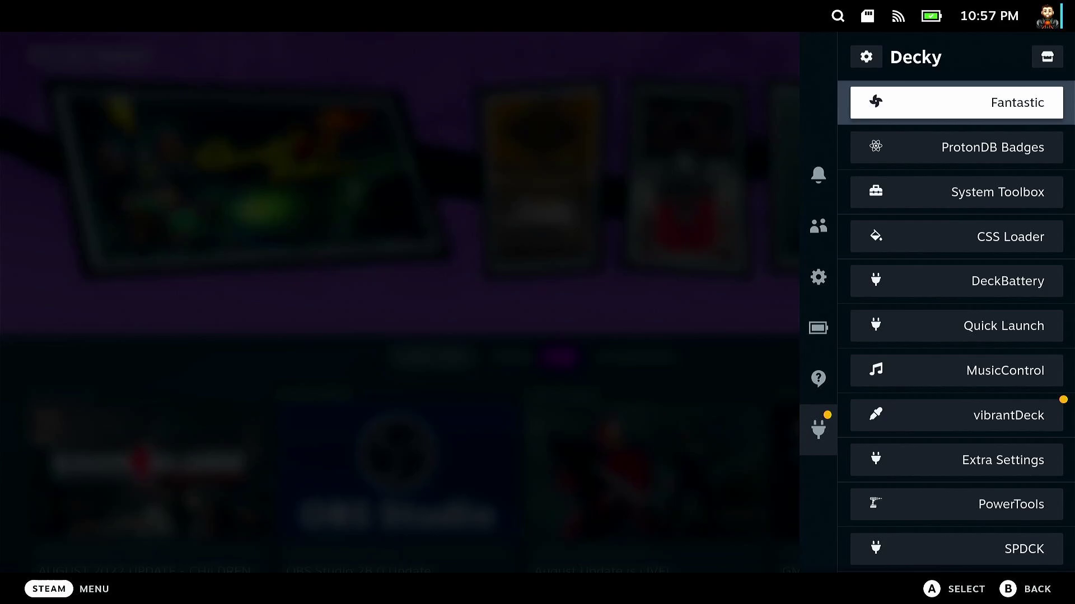
pyautogui.press('Down')
pyautogui.press('Down')
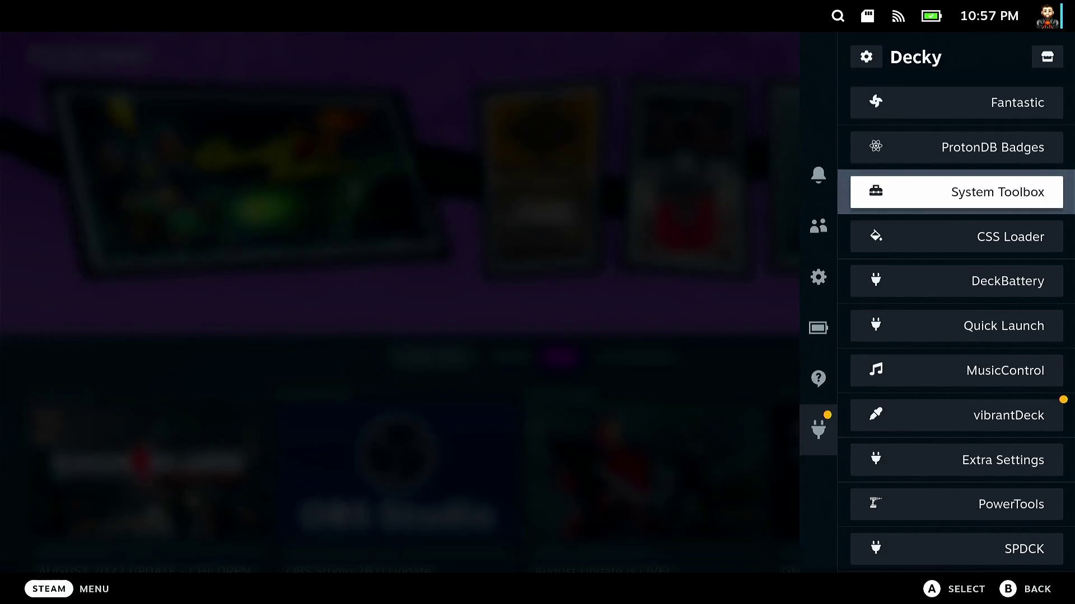
pyautogui.press('Return')
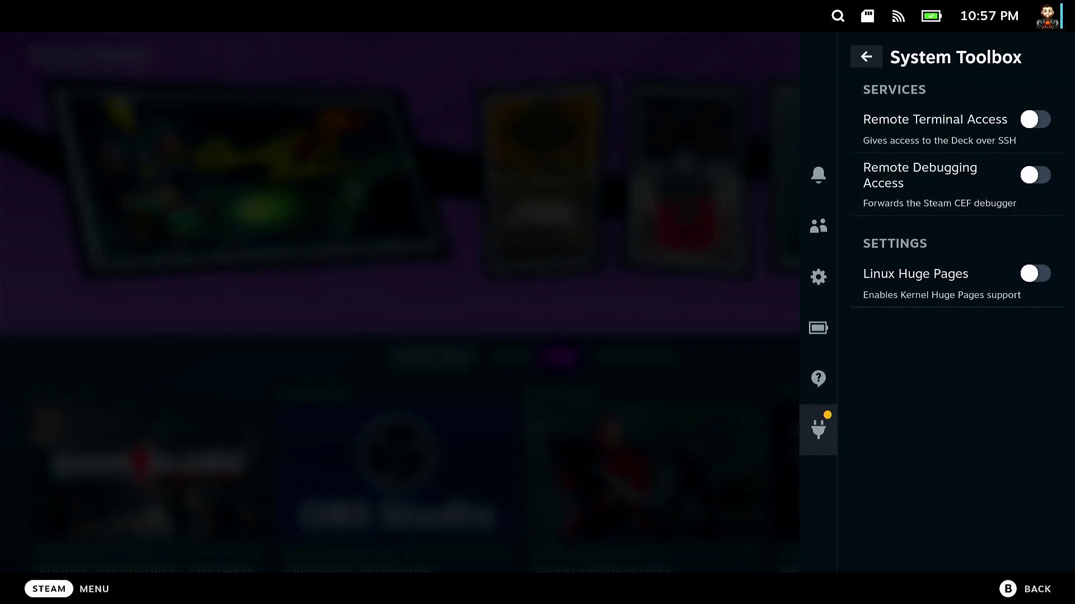
pyautogui.press('Up')
pyautogui.press('Up')
pyautogui.press('Up')
pyautogui.press('Up')
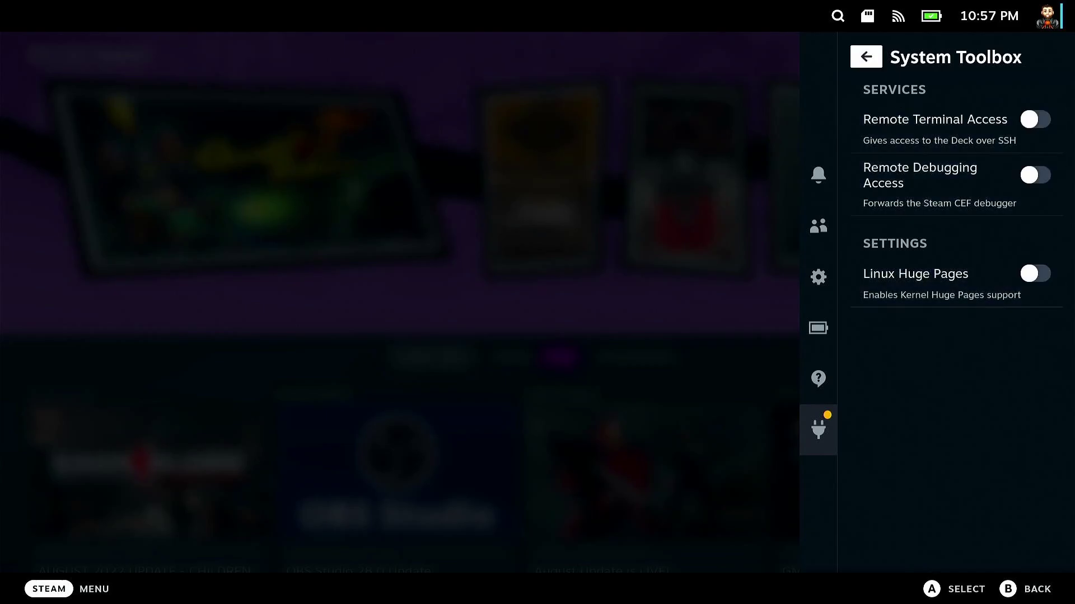
pyautogui.press('Return')
pyautogui.press('Down')
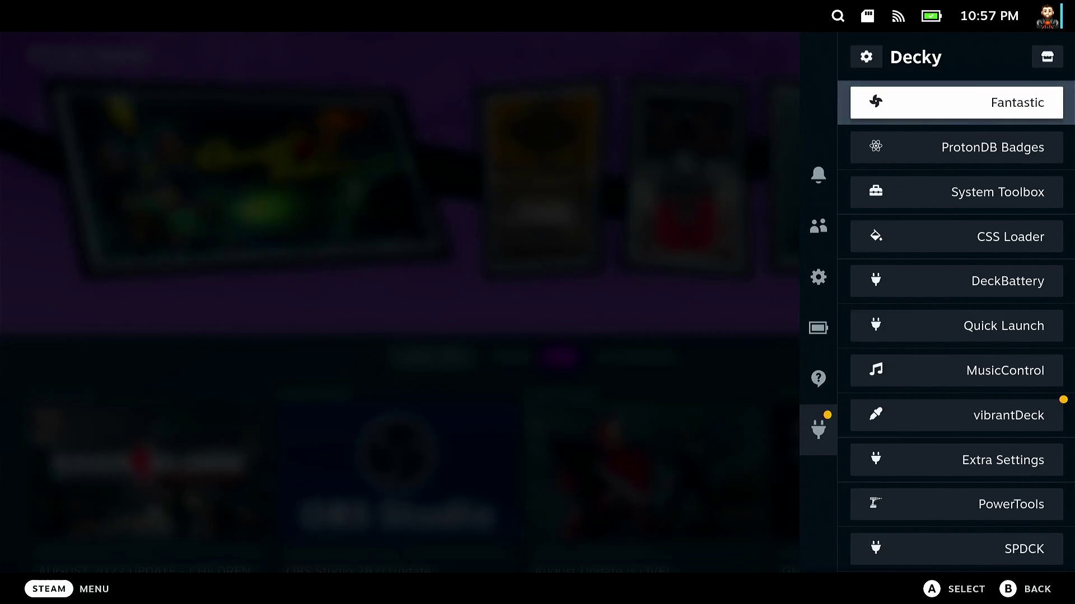
# Enable the Animated Synthwave backgrounds theme in CSS Loader and view the Home screen.
pyautogui.press('Down')
pyautogui.press('Down')
pyautogui.press('Down')
pyautogui.press('Return')
pyautogui.press('Down')
pyautogui.press('Down')
pyautogui.press('Down')
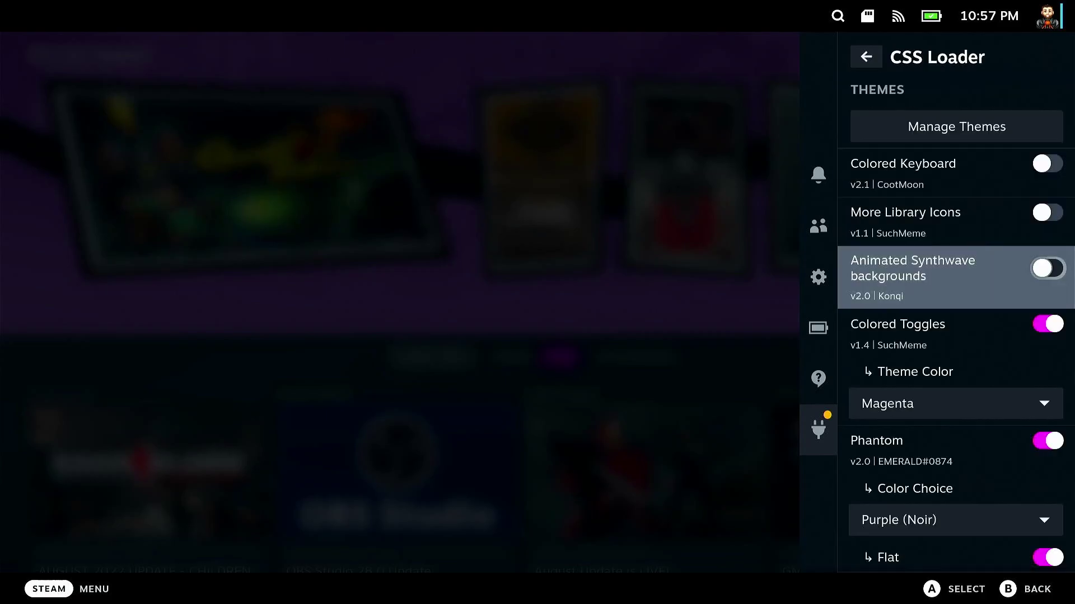
pyautogui.press('Return')
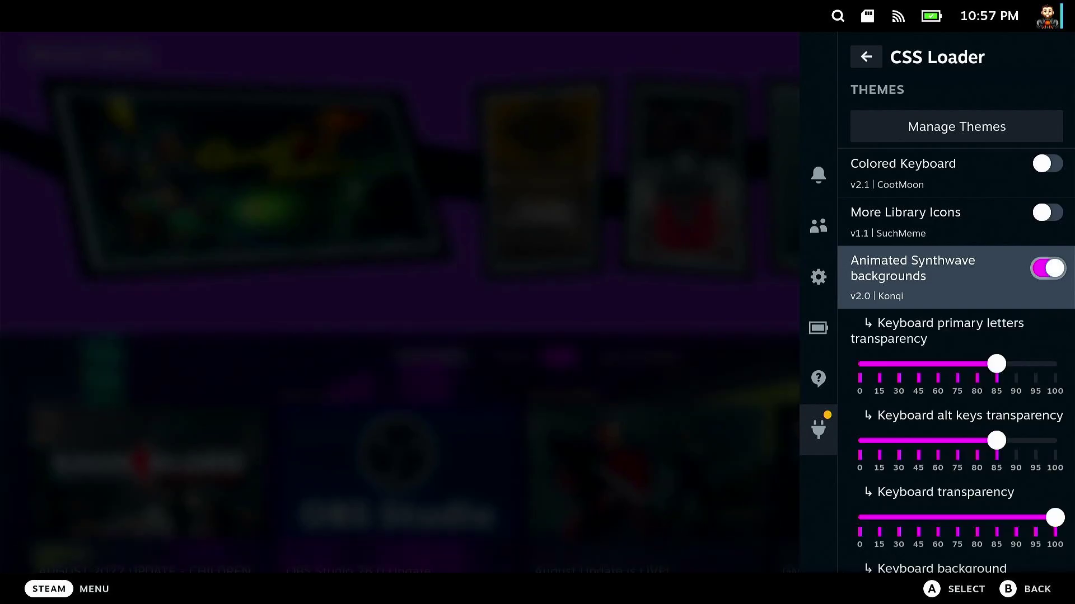
pyautogui.press('Escape')
pyautogui.press('Escape')
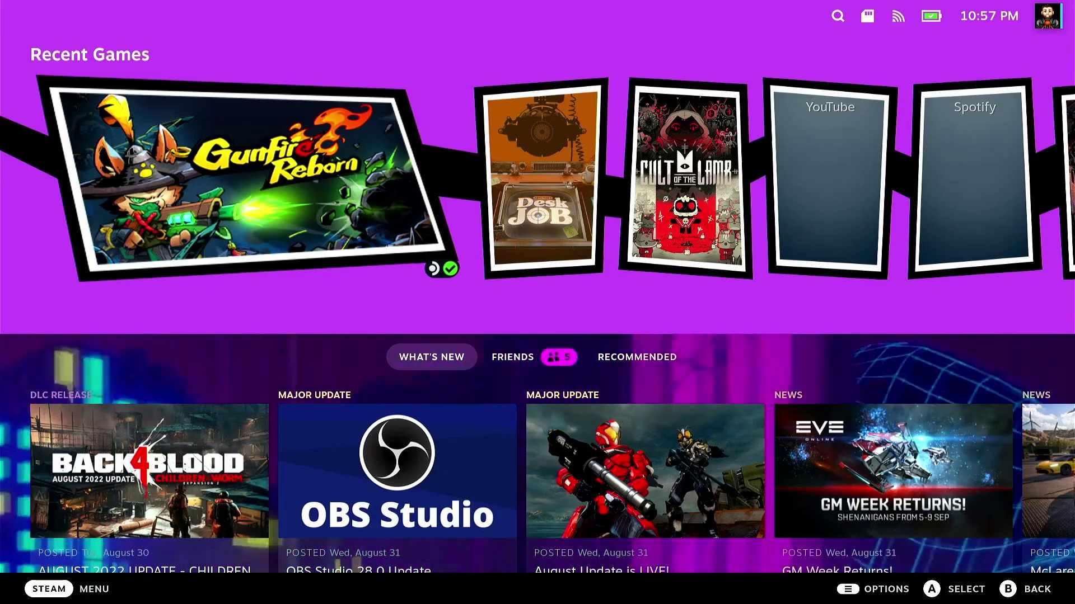
pyautogui.press('Down')
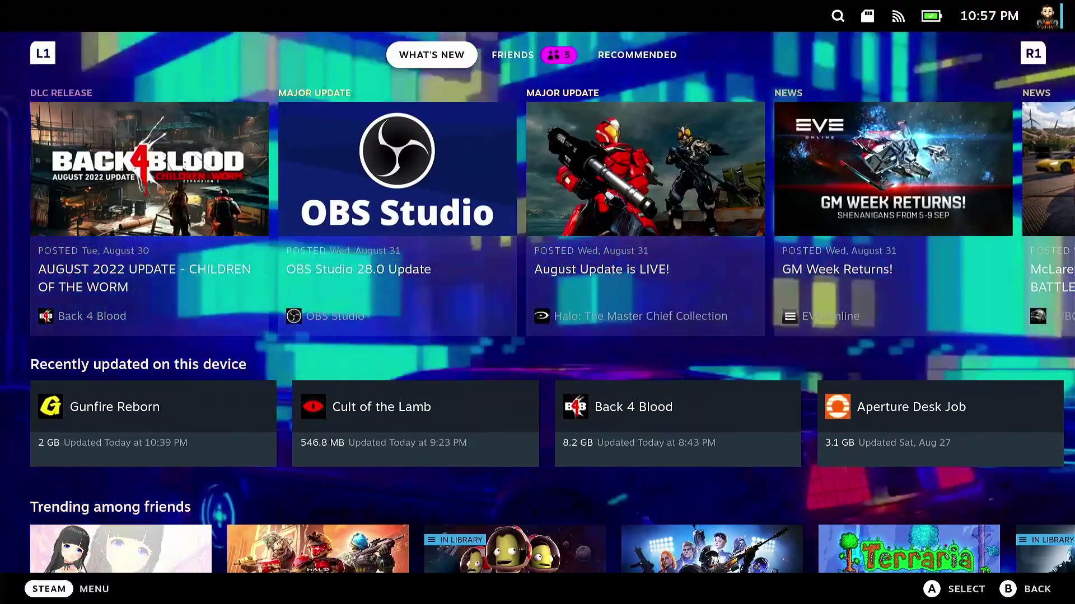
# Turn Animated Synthwave backgrounds off, and toggle the Phantom theme off then back on.
pyautogui.hotkey('ctrl', '2')
pyautogui.press('Return')
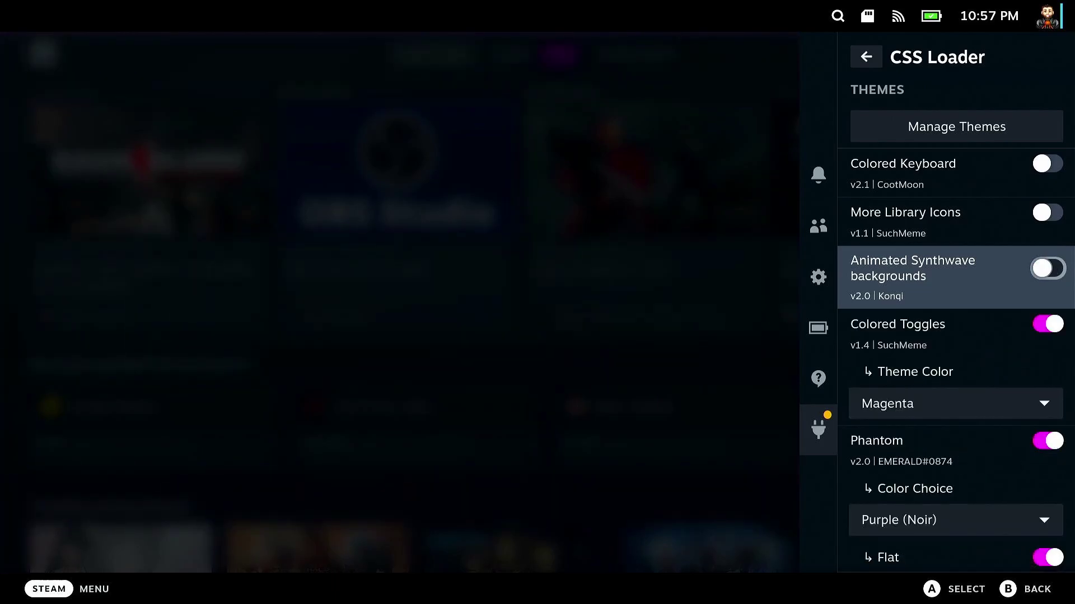
pyautogui.press('Down')
pyautogui.press('Down')
pyautogui.press('Down')
pyautogui.press('Down')
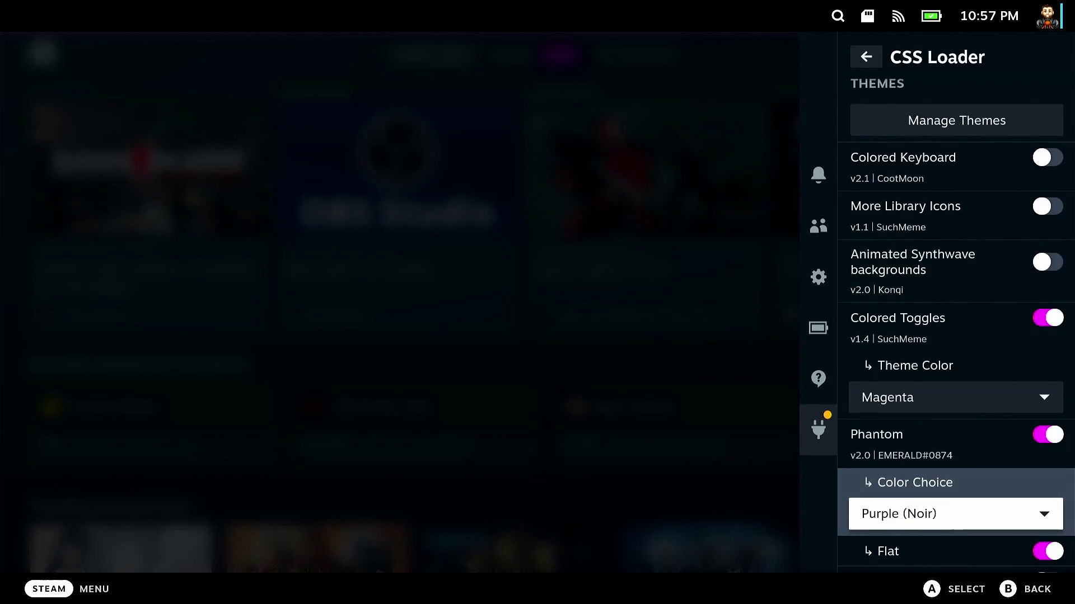
pyautogui.press('Down')
pyautogui.press('Down')
pyautogui.press('Down')
pyautogui.press('Up')
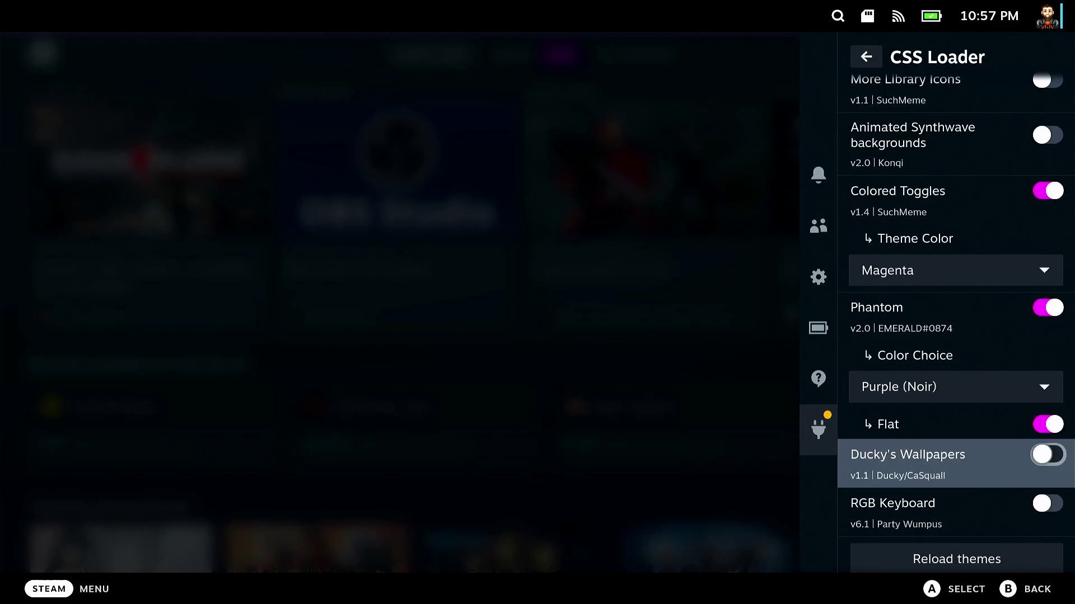
pyautogui.press('Up')
pyautogui.press('Up')
pyautogui.press('Up')
pyautogui.press('Return')
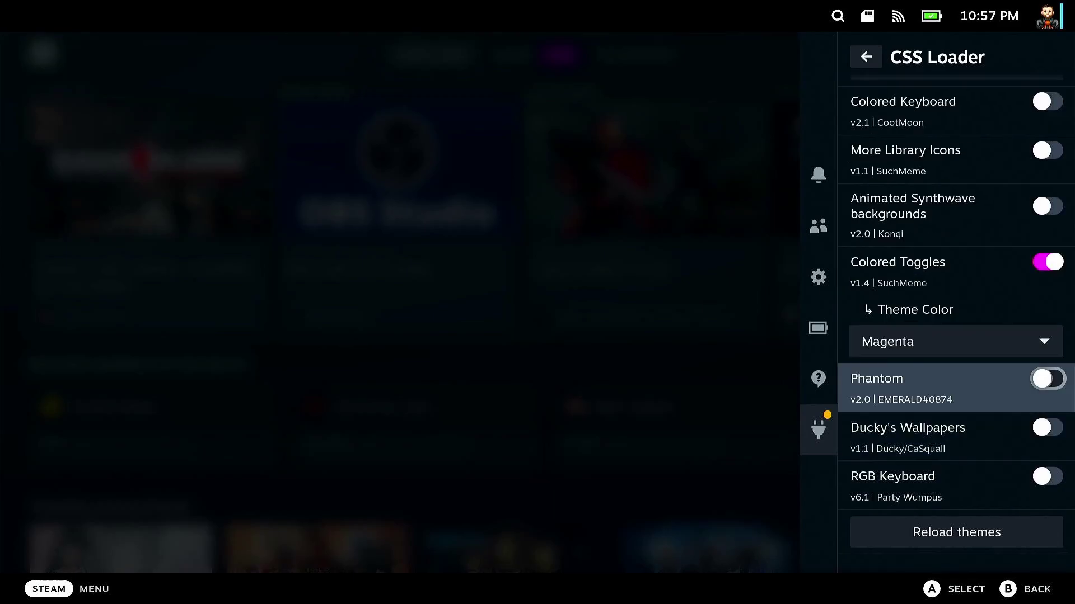
pyautogui.press('Return')
pyautogui.press('Left')
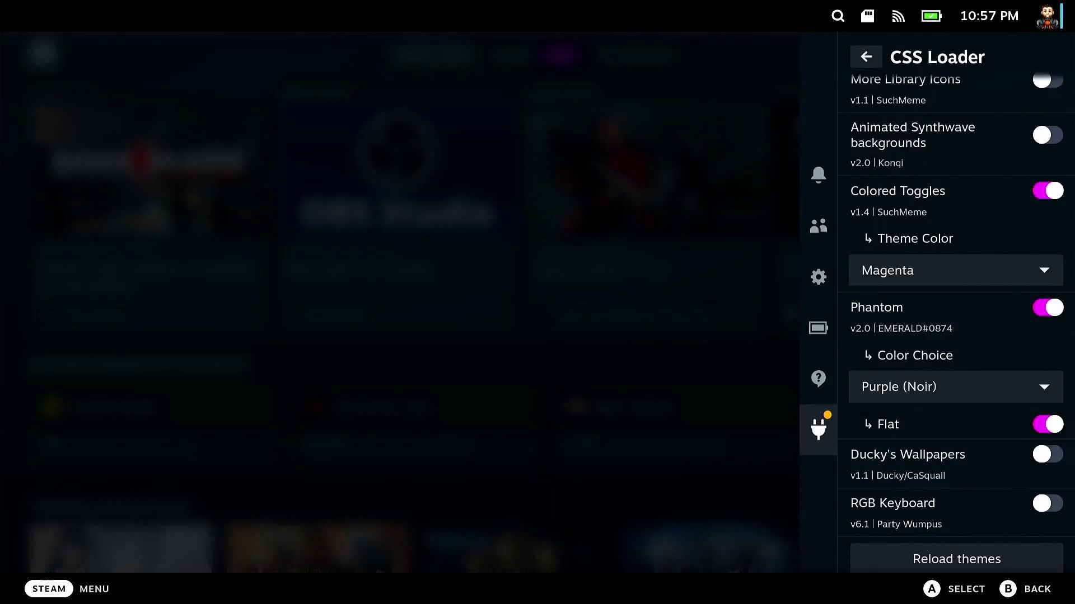
# Check the purple-themed Home screen at Aperture Desk Job, then reopen the CSS Loader list.
pyautogui.press('Escape')
pyautogui.press('Up')
pyautogui.press('Up')
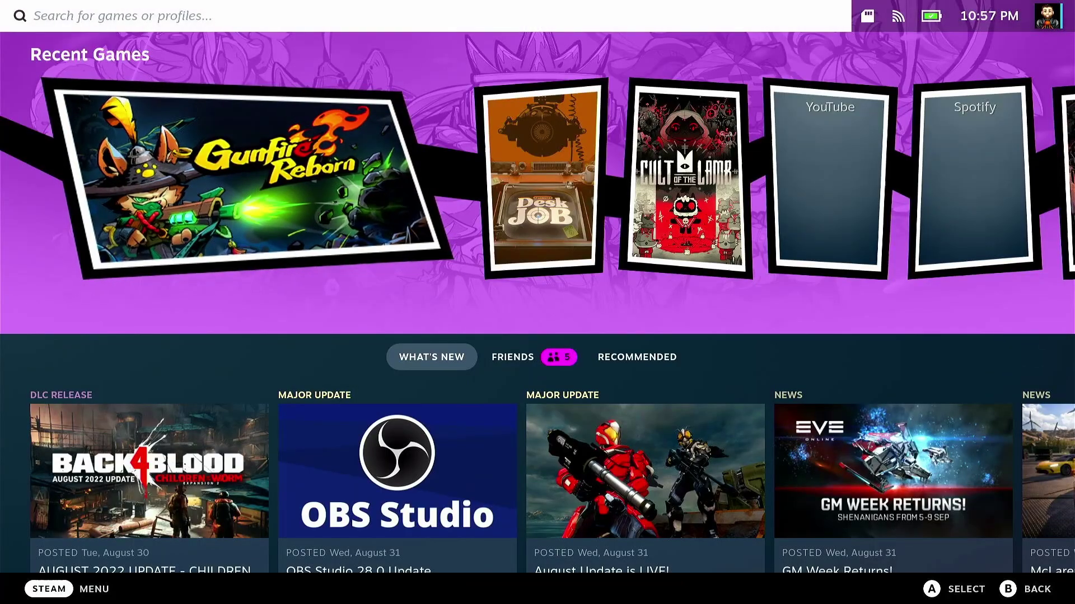
pyautogui.press('Down')
pyautogui.press('Right')
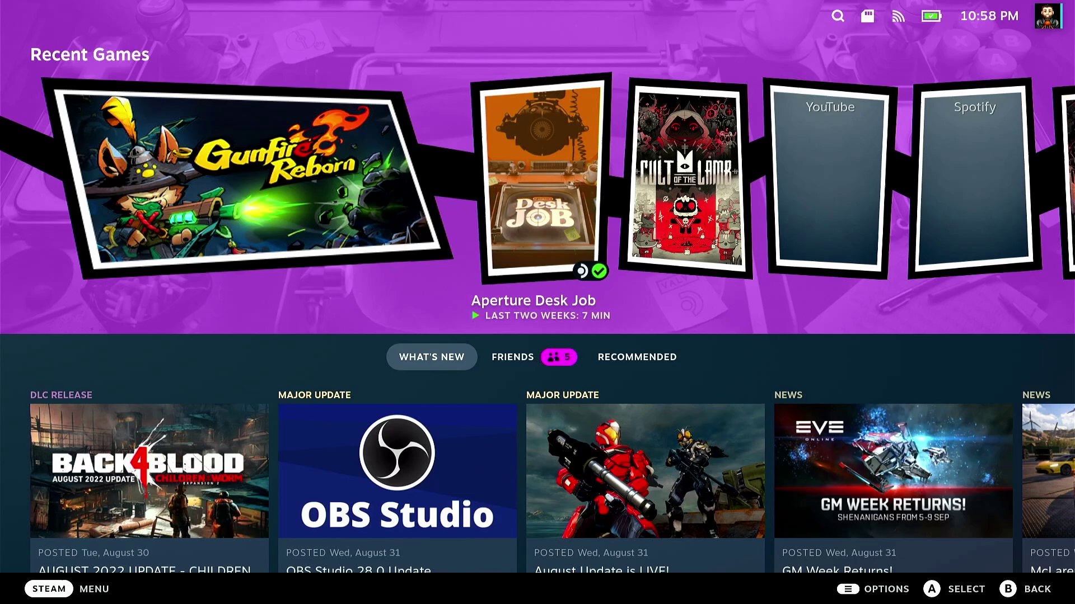
pyautogui.hotkey('ctrl', '2')
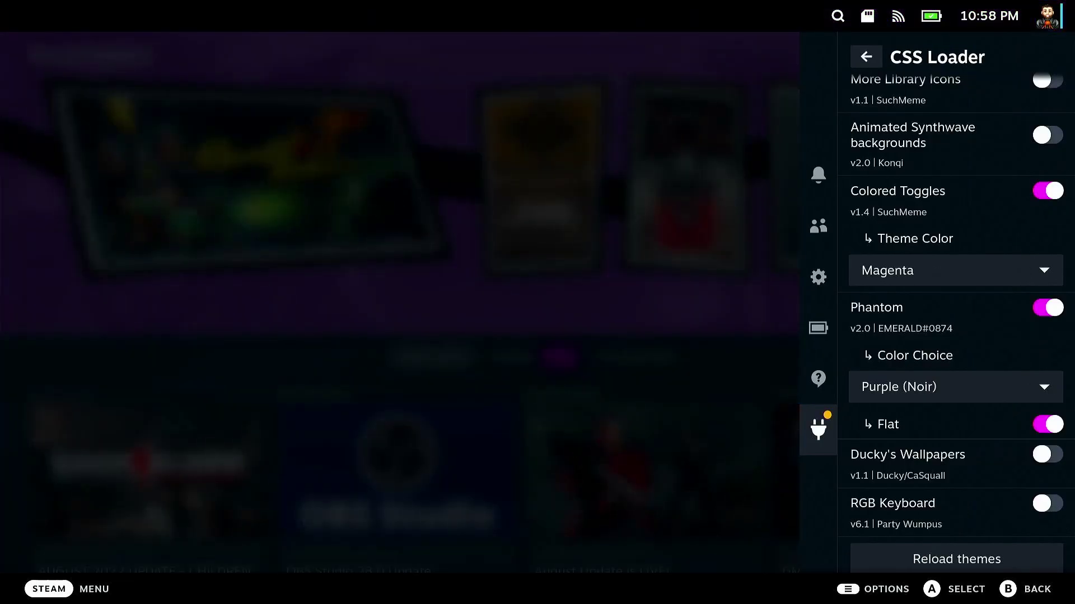
# Leave CSS Loader and move down the Decky list past ProtonDB Badges and Quick Launch to PowerTools.
pyautogui.click(924, 317)
pyautogui.press('Up')
pyautogui.press('Up')
pyautogui.press('Up')
pyautogui.press('Up')
pyautogui.press('Up')
pyautogui.press('Up')
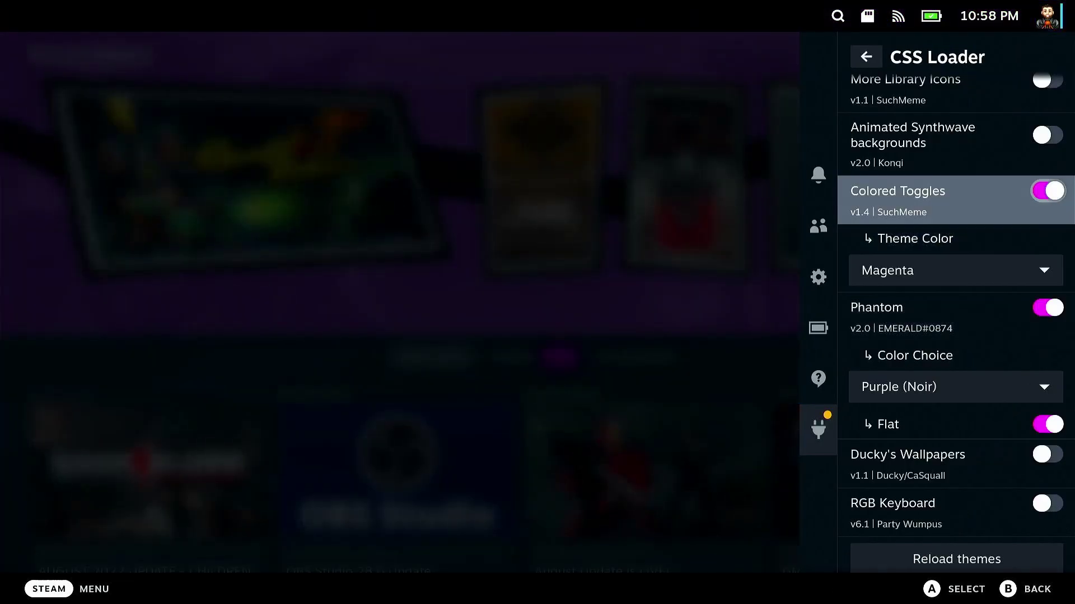
pyautogui.press('Up')
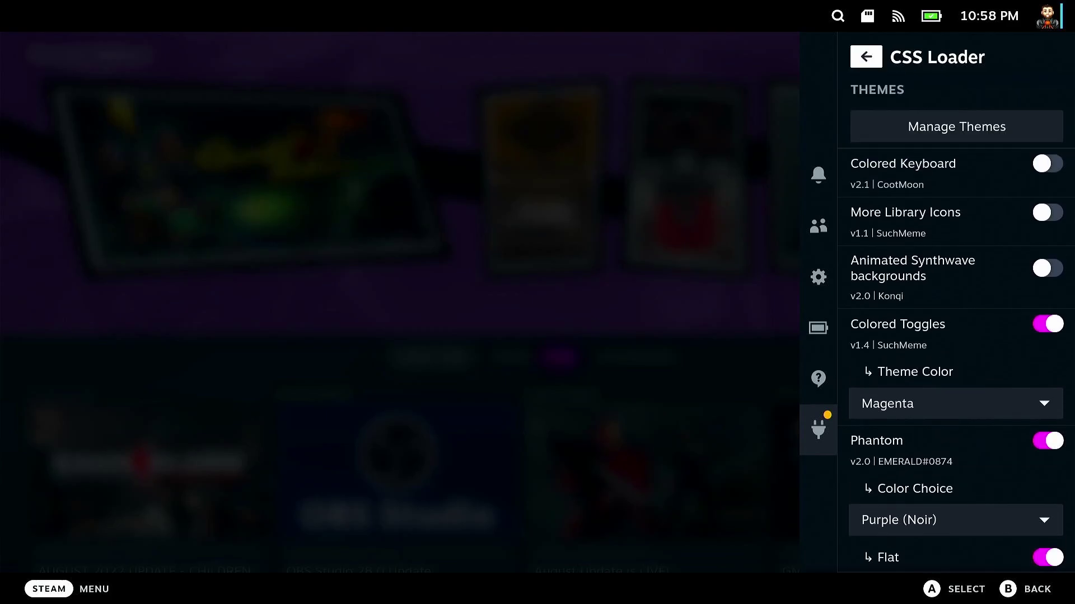
pyautogui.press('Return')
pyautogui.press('Down')
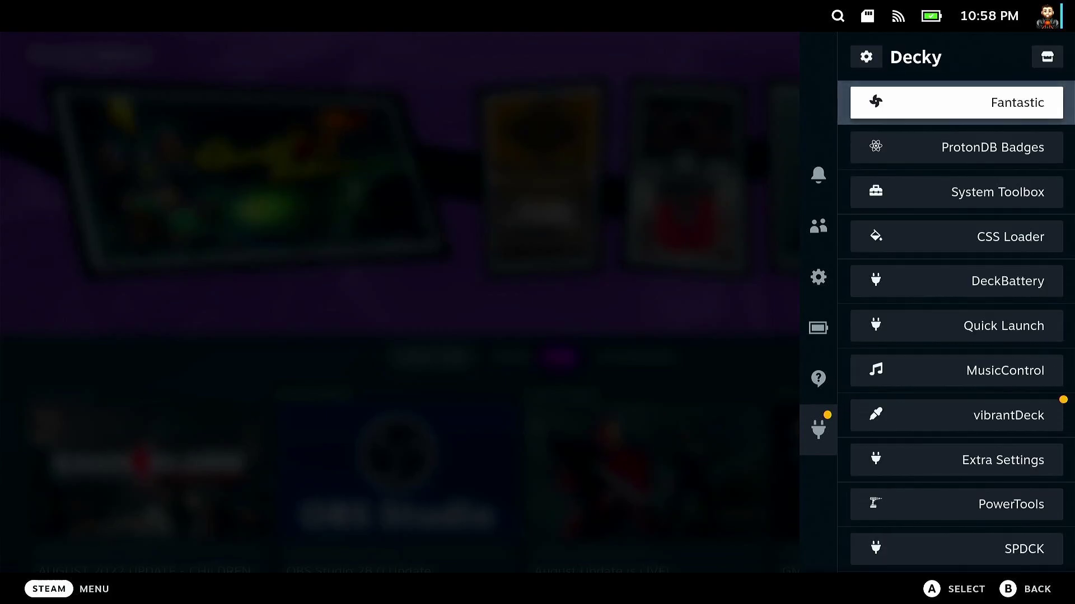
pyautogui.press('Down')
pyautogui.press('Down')
pyautogui.press('Down')
pyautogui.press('Down')
pyautogui.press('Down')
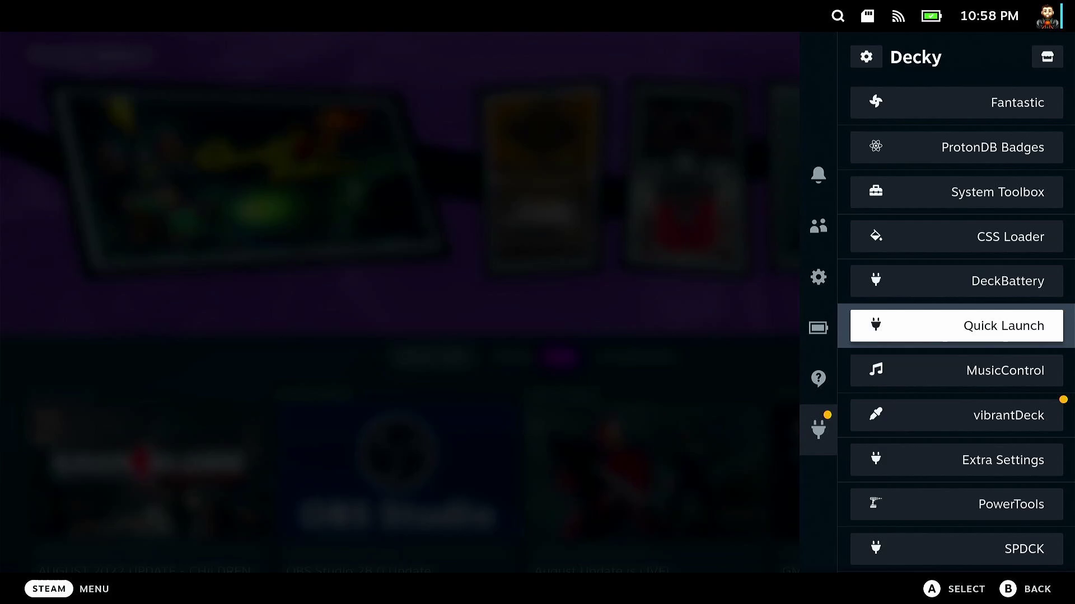
pyautogui.press('Down')
pyautogui.press('Down')
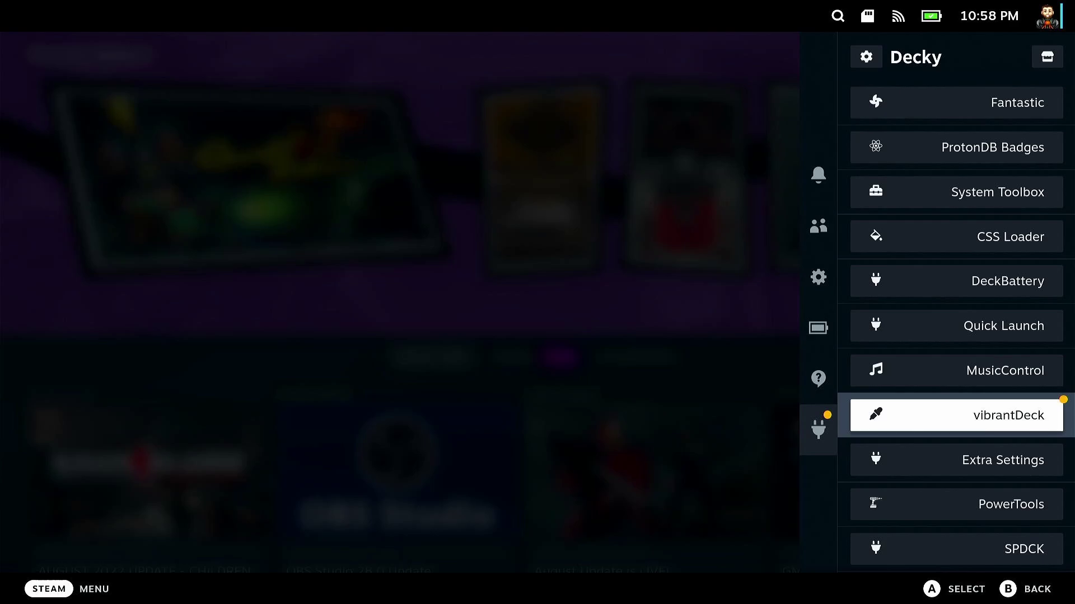
pyautogui.press('Down')
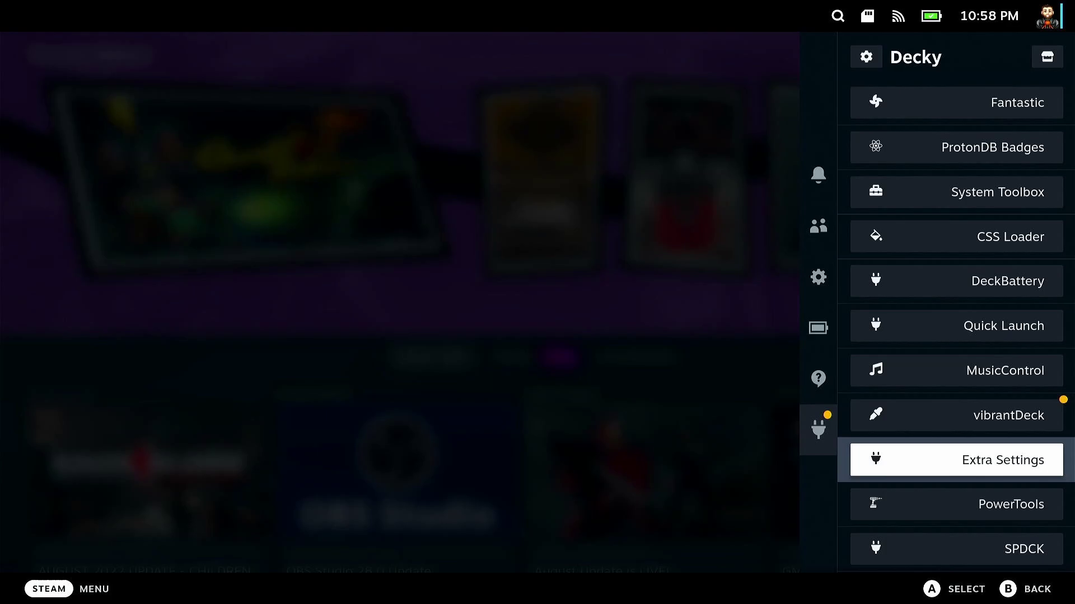
pyautogui.press('Down')
# Open PowerTools and step into its CPU settings without changing anything.
pyautogui.press('Return')
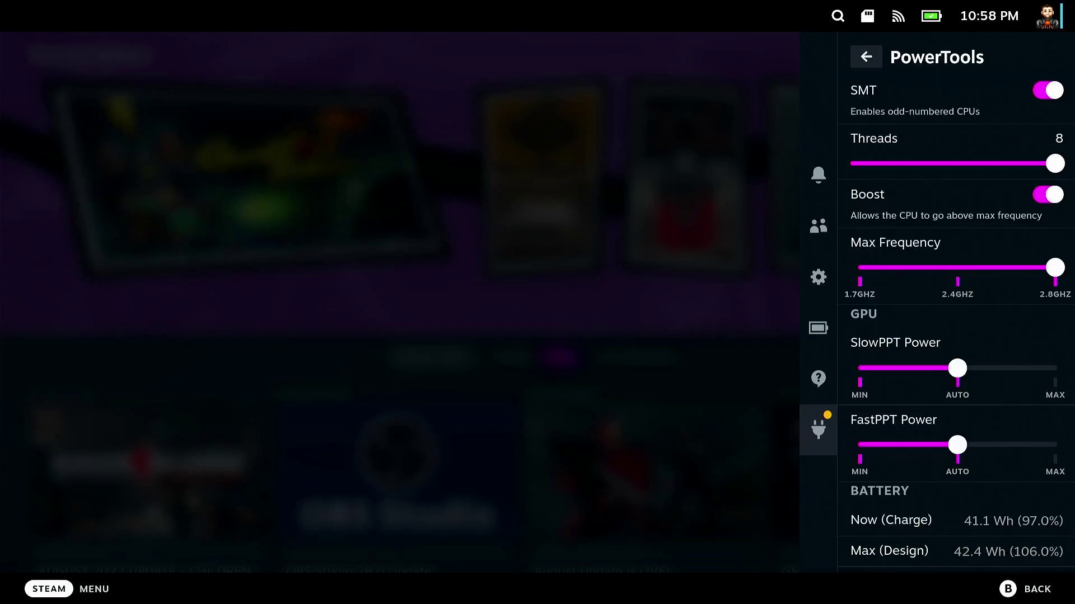
pyautogui.press('Down')
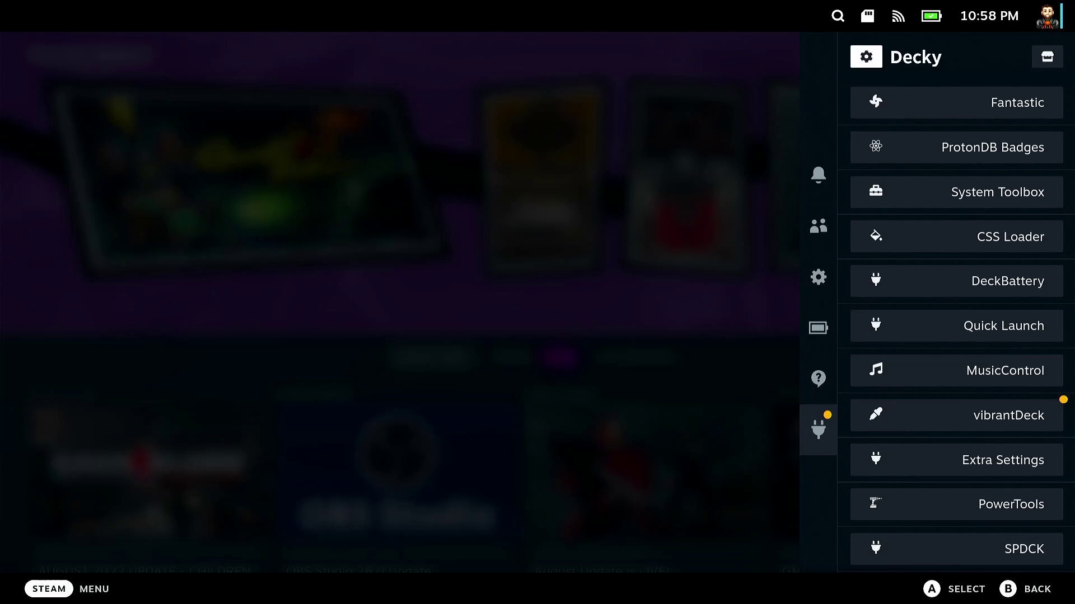
# Scroll down the Decky plugin list past MusicControl and DeckFAQs to Bluetooth and Pause Games.
pyautogui.press('Down')
pyautogui.press('Down')
pyautogui.press('Down')
pyautogui.press('Down')
pyautogui.press('Down')
pyautogui.press('Down')
pyautogui.press('Down')
pyautogui.press('Down')
pyautogui.press('Down')
pyautogui.press('Down')
pyautogui.press('Down')
pyautogui.press('Down')
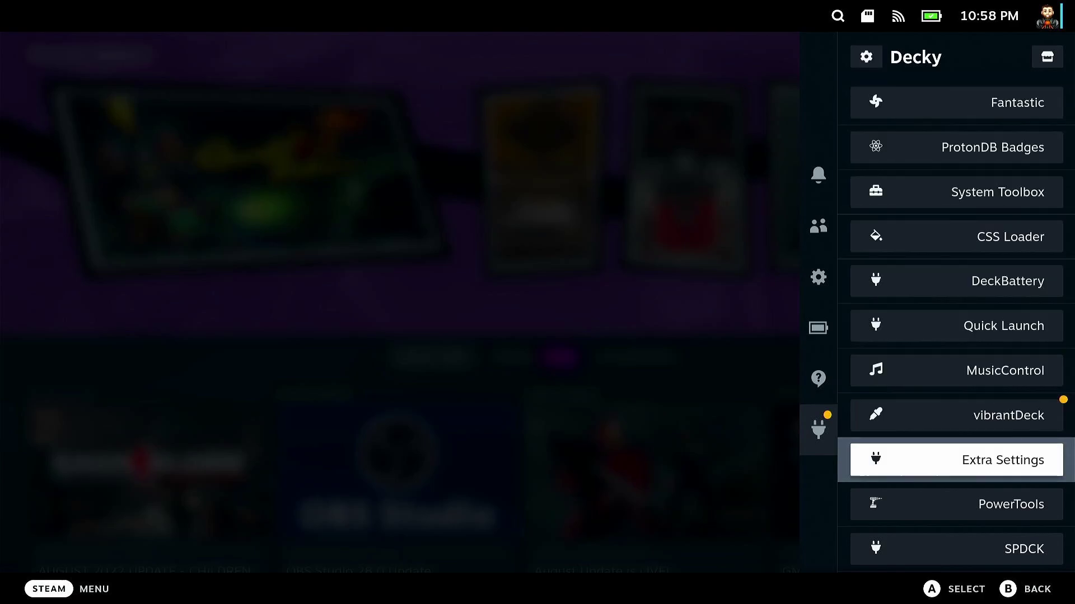
pyautogui.press('Down')
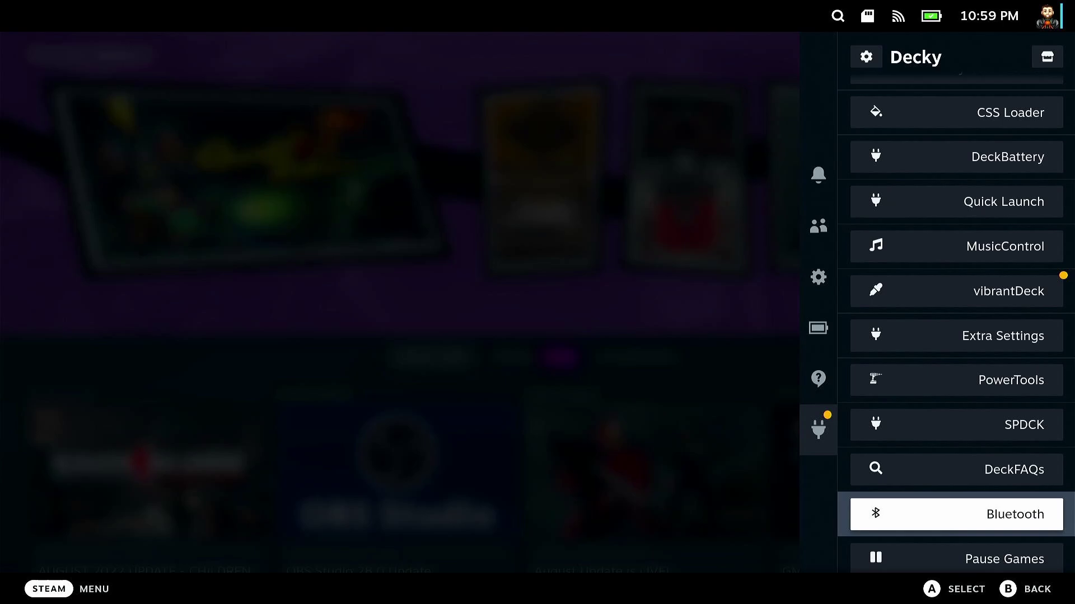
# Continue down to Audio Loader, return up to DeckFAQs, and exit the plugin list.
pyautogui.press('Down')
pyautogui.press('Up')
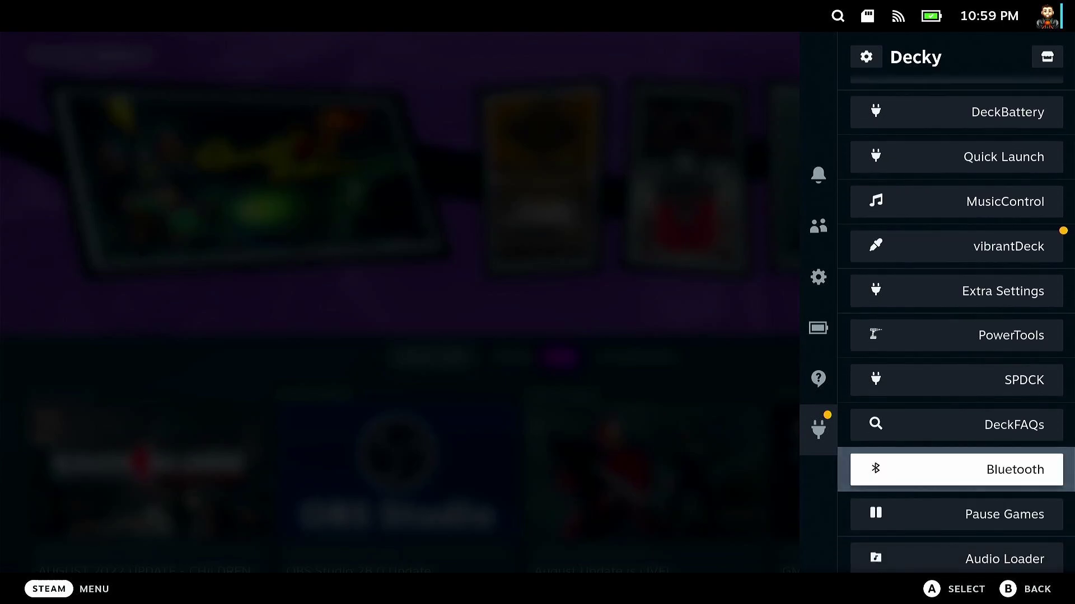
pyautogui.press('Down')
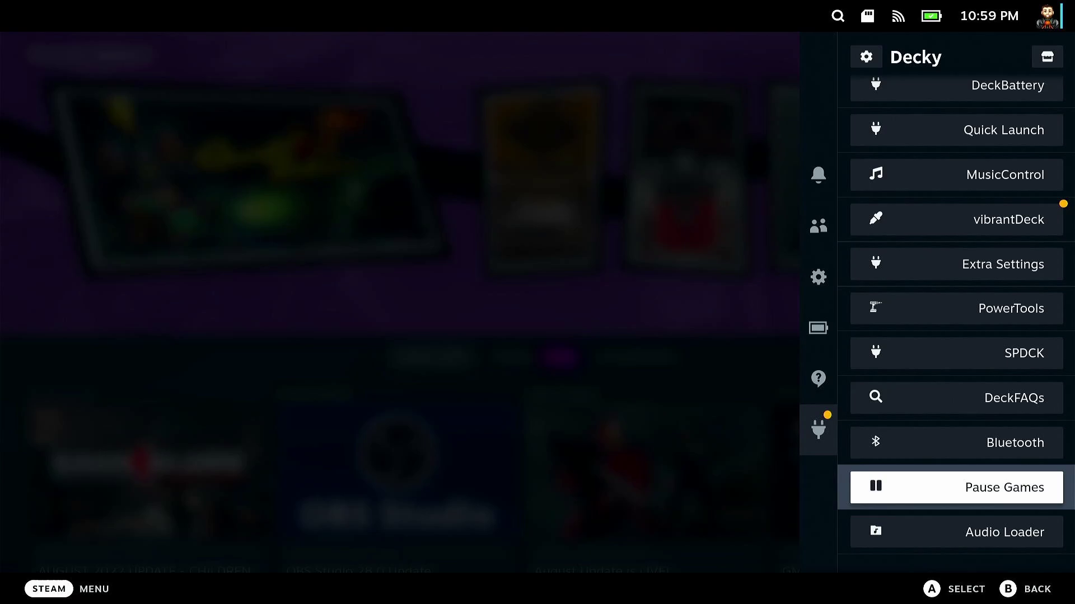
pyautogui.press('Down')
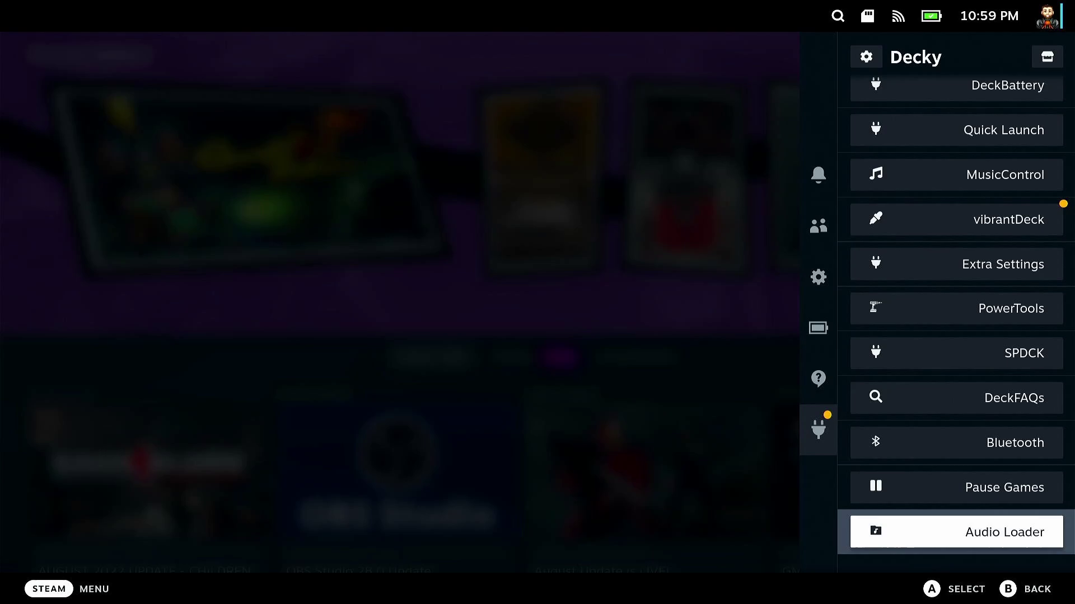
pyautogui.press('Up')
pyautogui.press('Up')
pyautogui.press('Up')
pyautogui.press('Up')
pyautogui.press('Up')
pyautogui.press('Up')
pyautogui.press('Up')
pyautogui.press('Up')
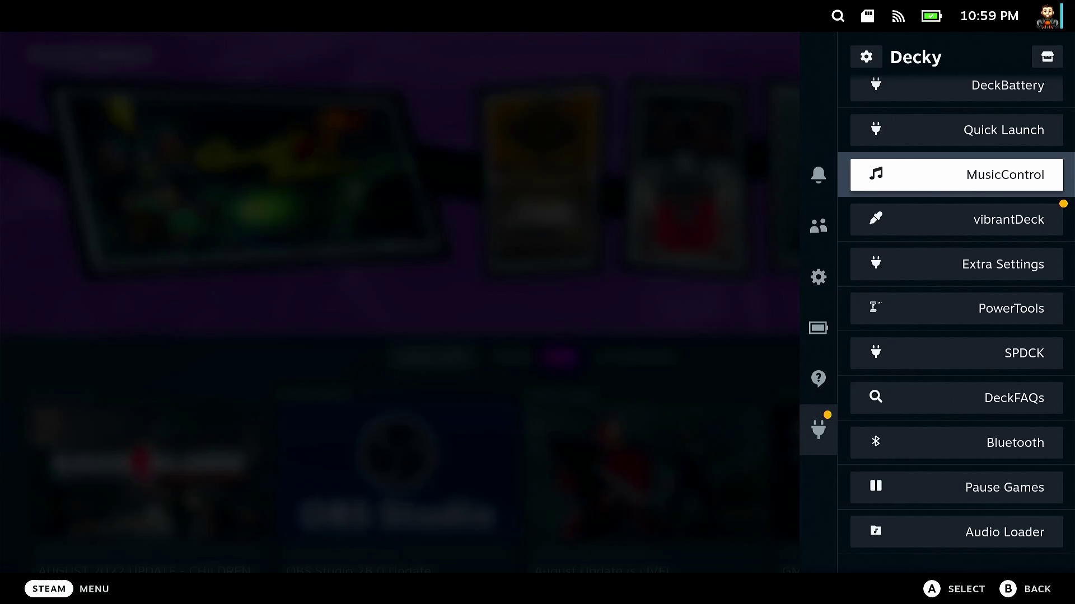
pyautogui.press('Left')
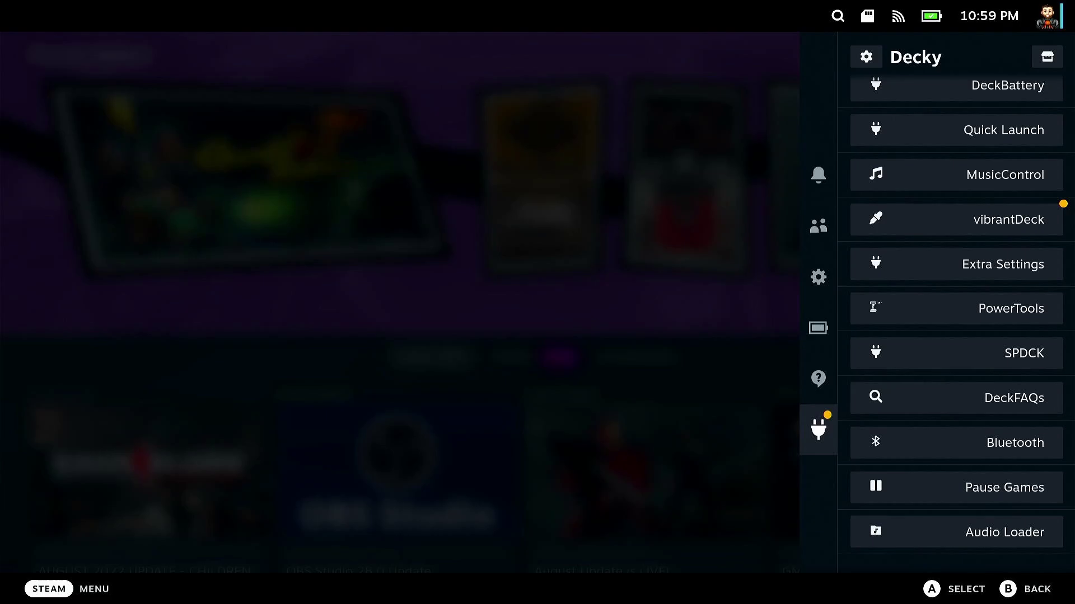
pyautogui.press('Escape')
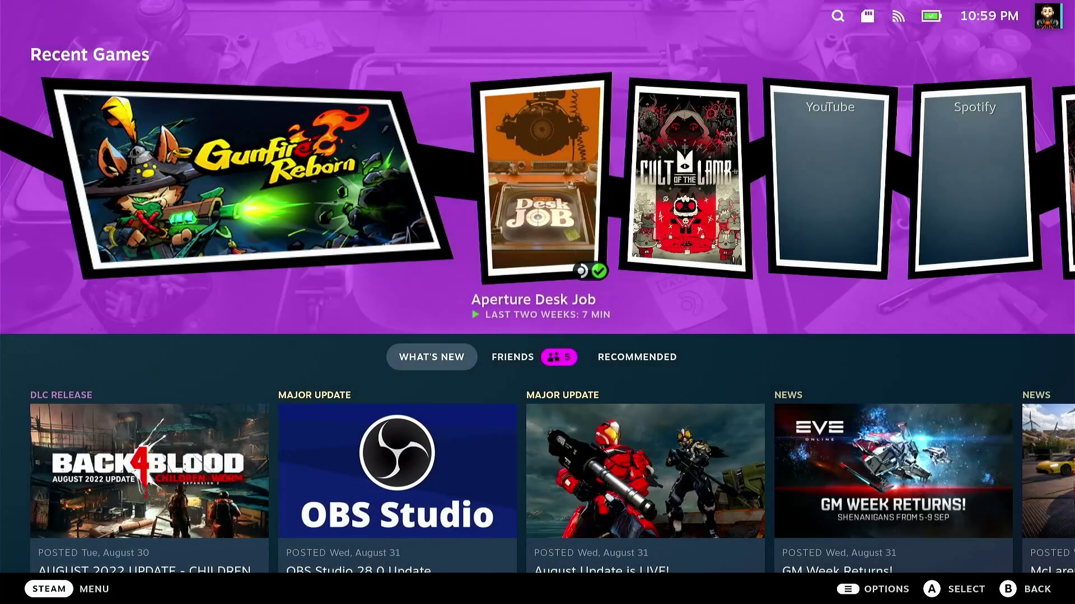